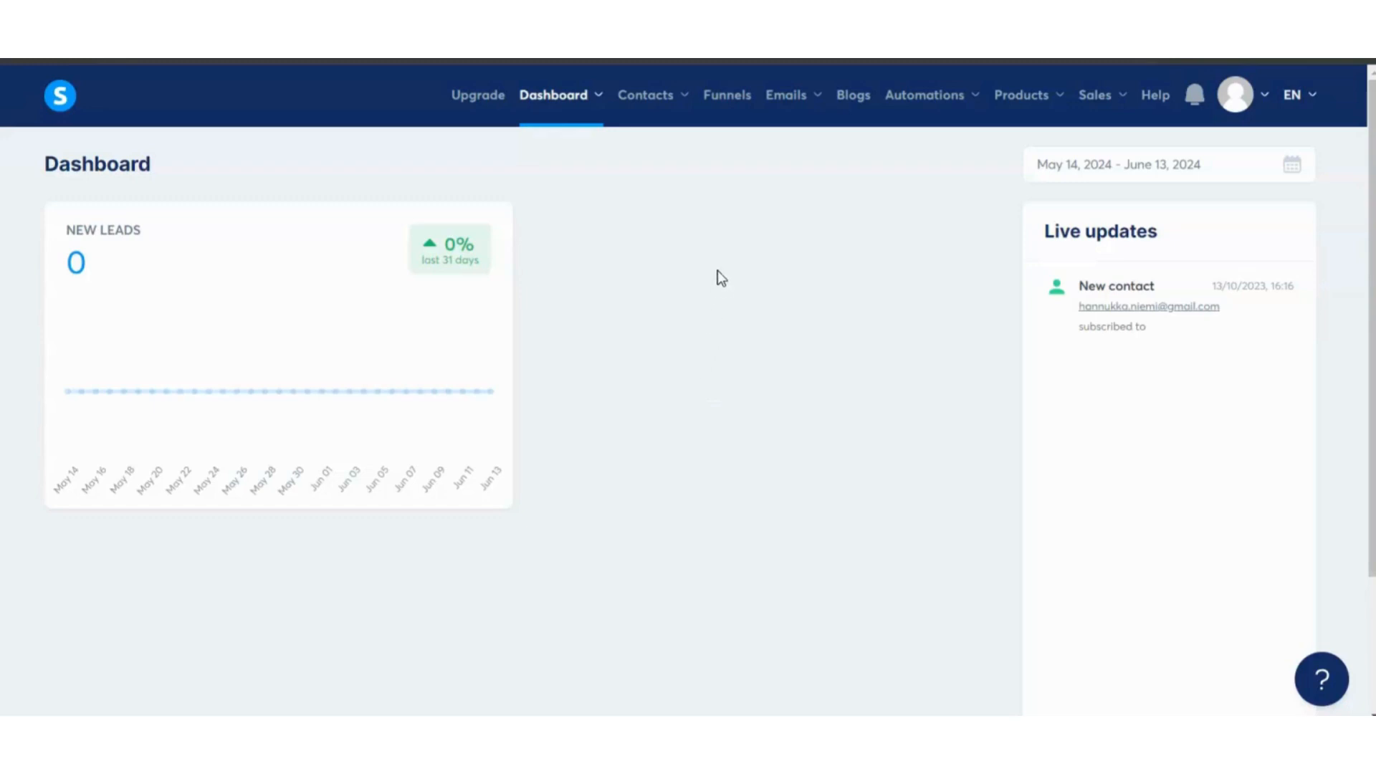
- Start a new funnel with the Custom goal and assign the account's own systeme.io domain to it
click(733, 112)
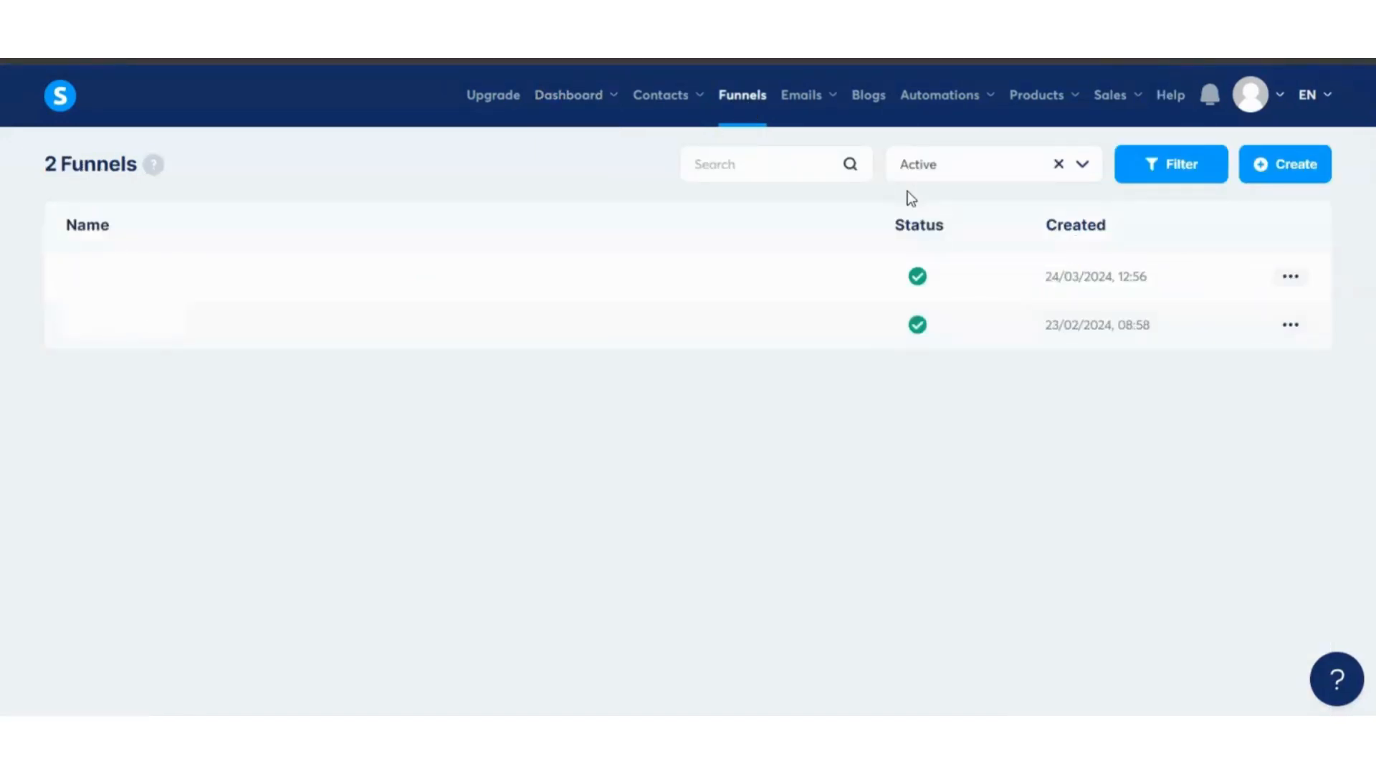
click(1306, 172)
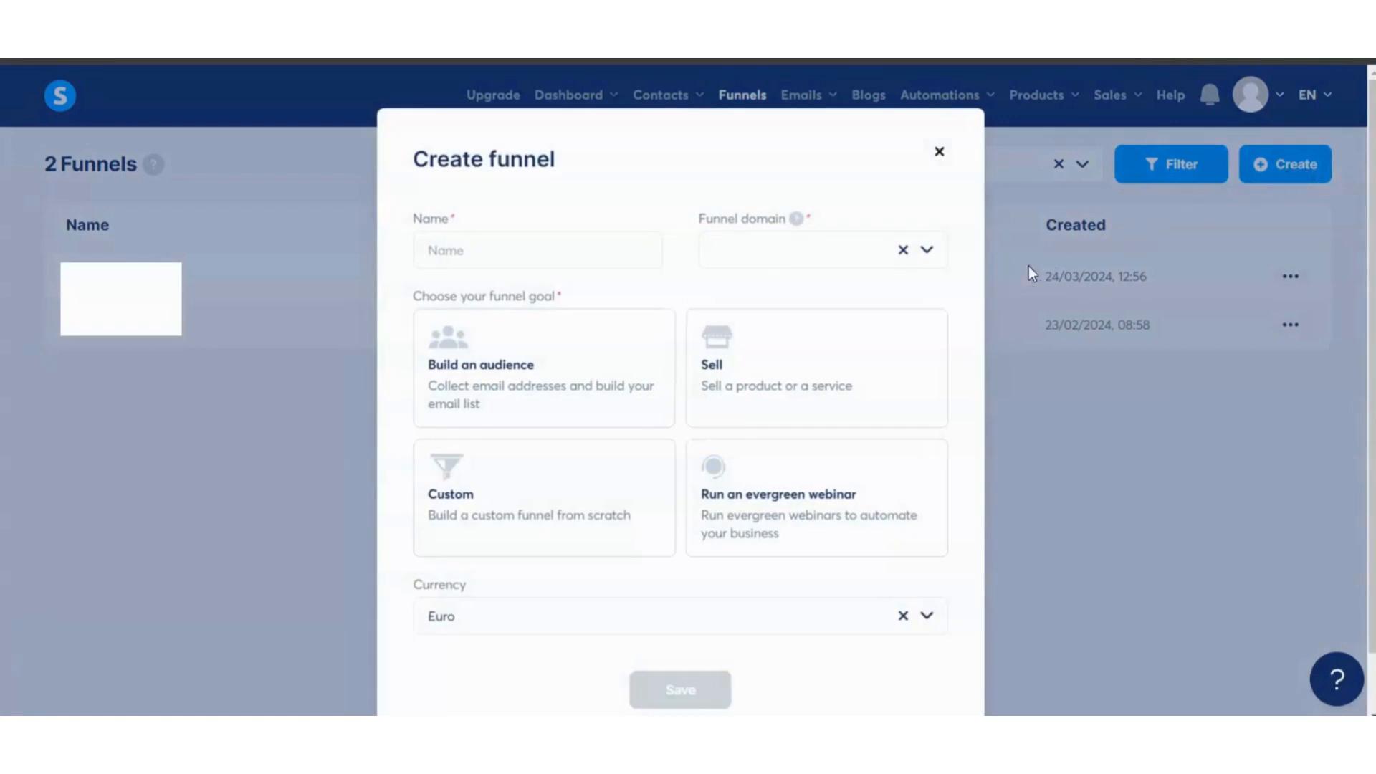
click(520, 500)
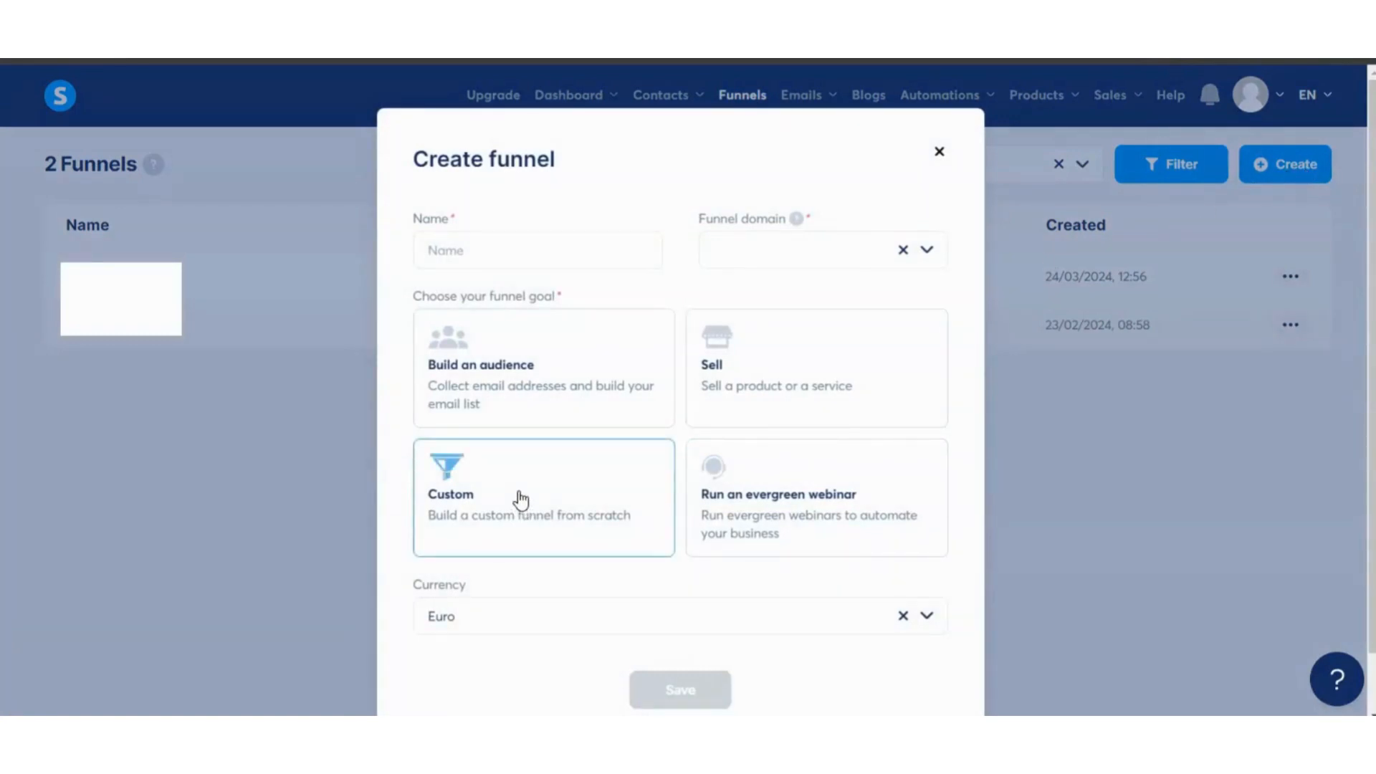
click(927, 252)
click(860, 328)
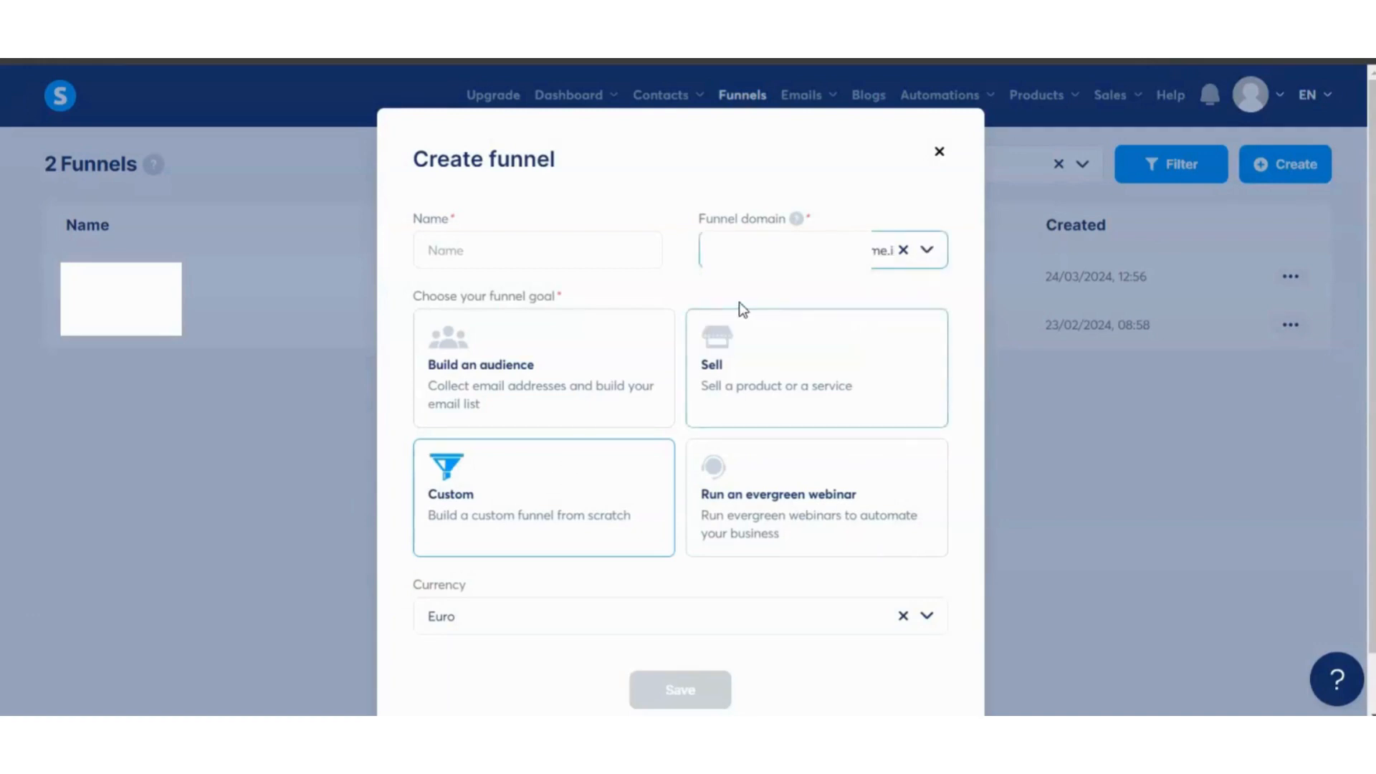
- Name the new funnel "linkinbio" and save it
click(583, 249)
text(link)
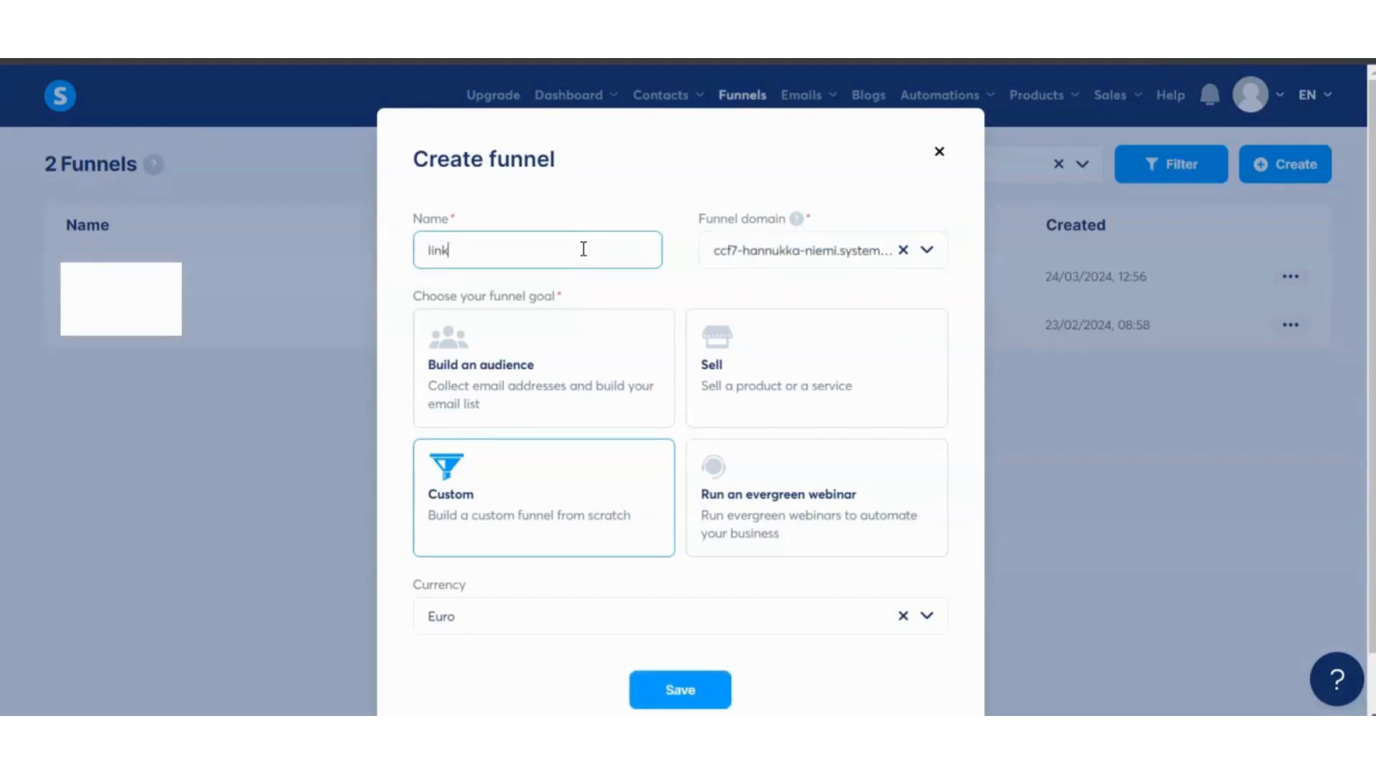
text(tree)
key(BackSpace)
key(BackSpace)
key(BackSpace)
key(BackSpace)
text(inbio)
click(686, 689)
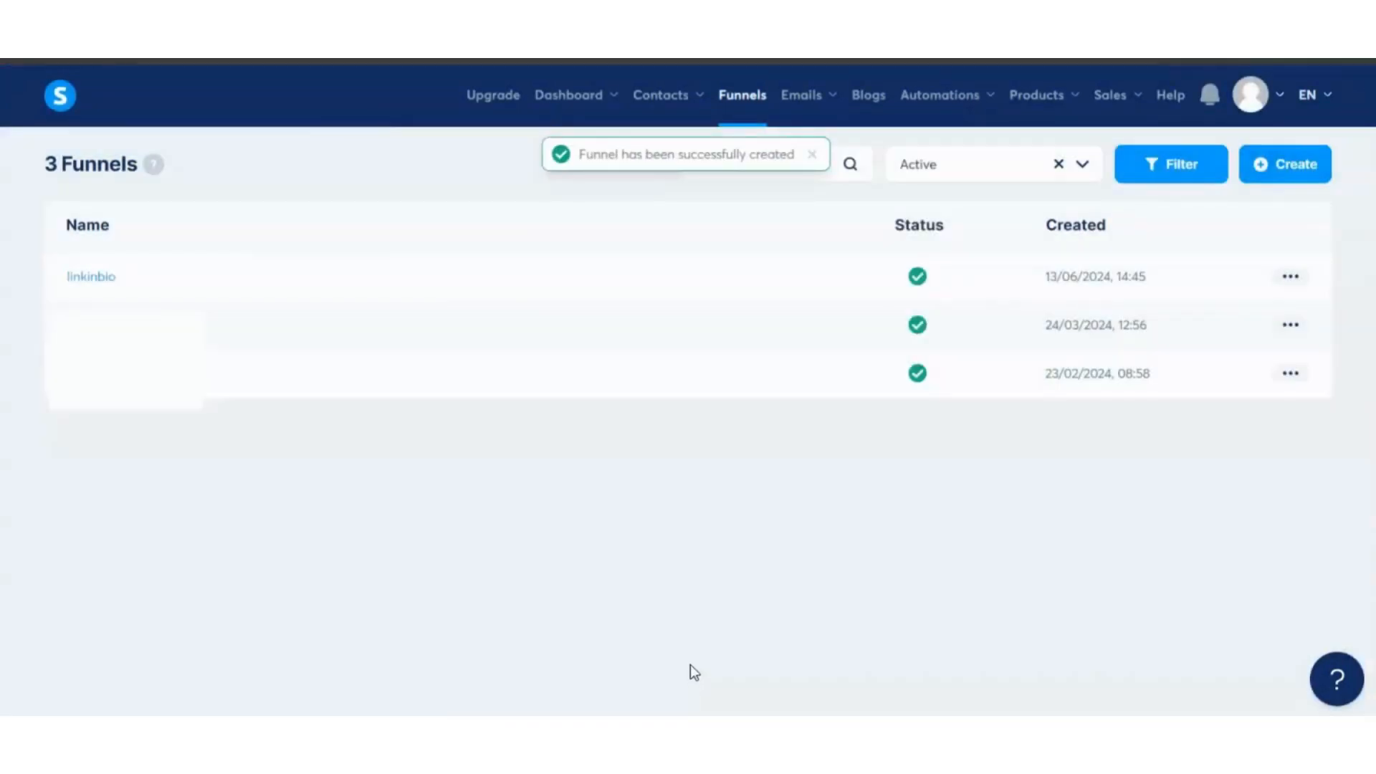
- In the linkinbio funnel, add a step named "linkinbio" of type Link in bio
click(92, 277)
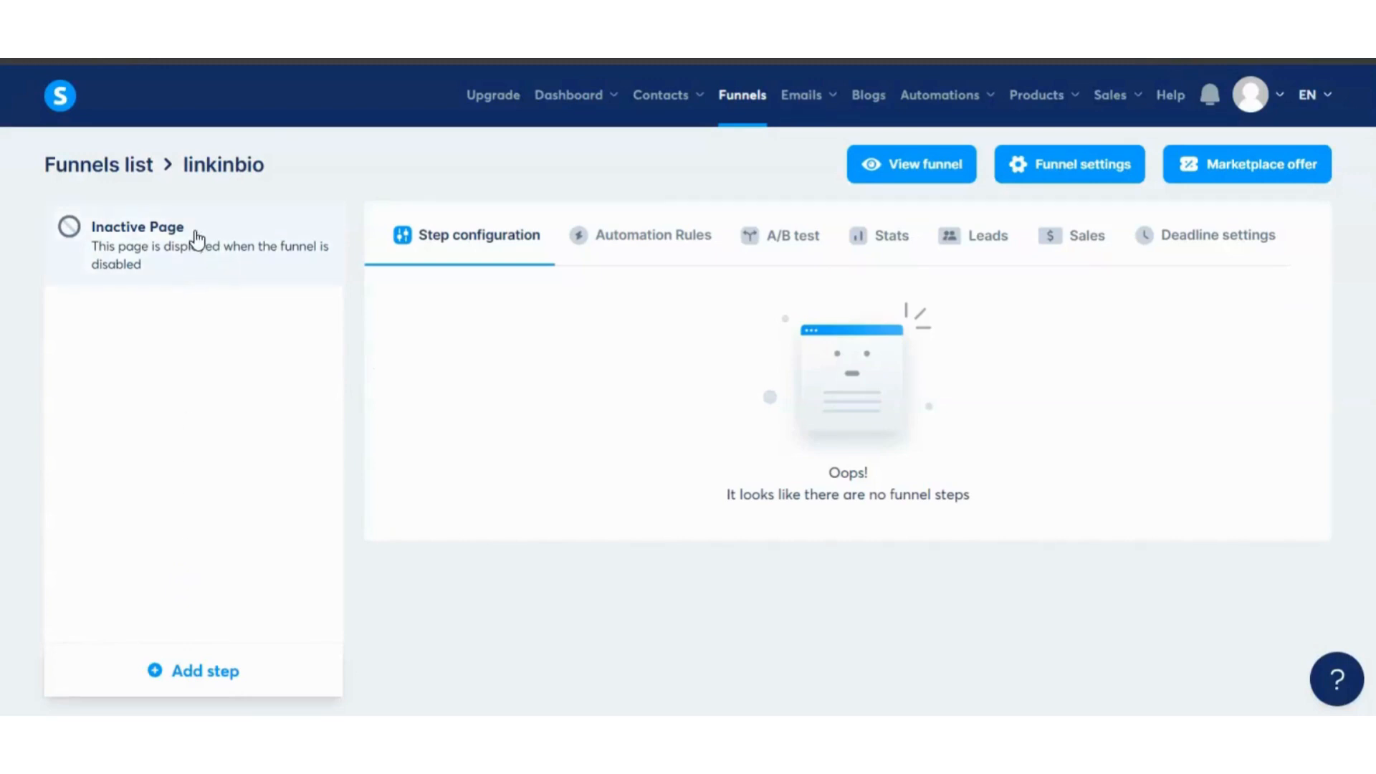
click(226, 674)
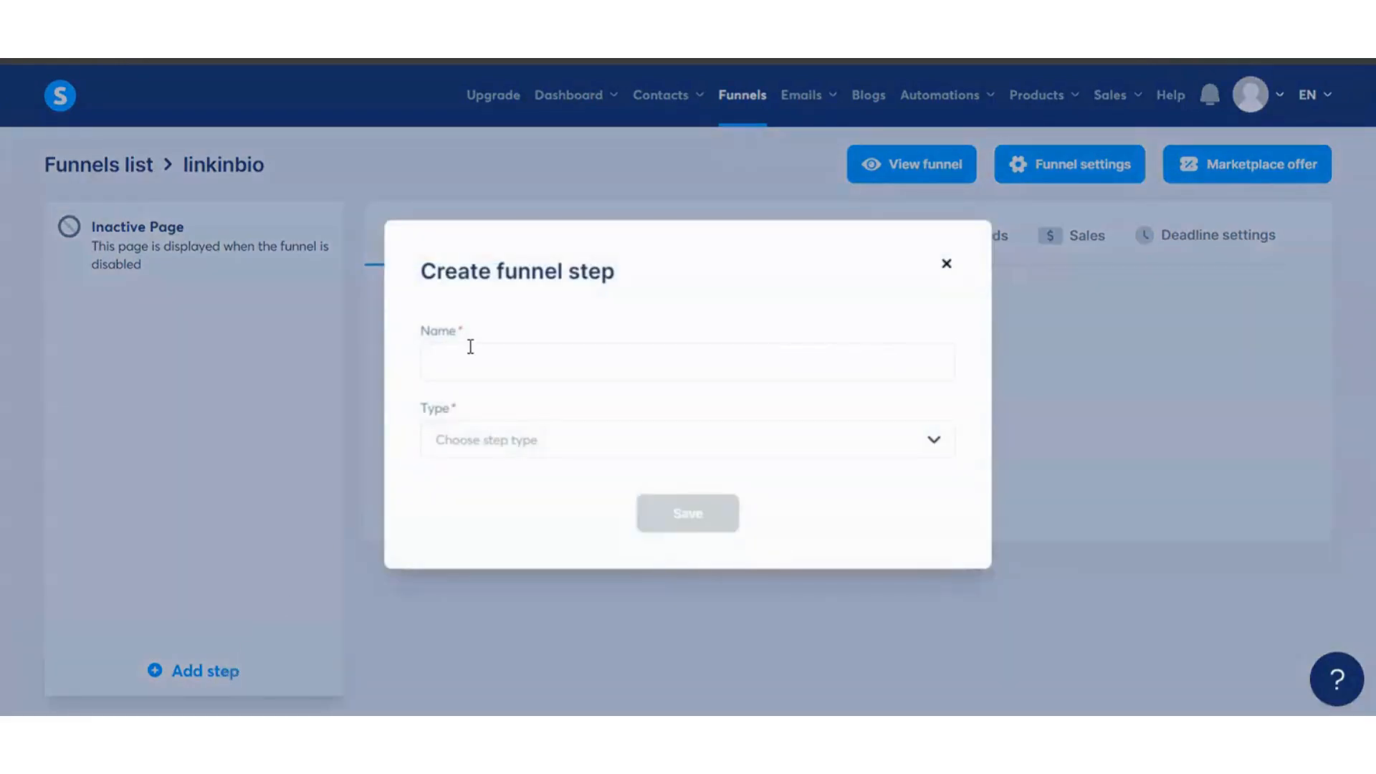
click(468, 361)
text(l)
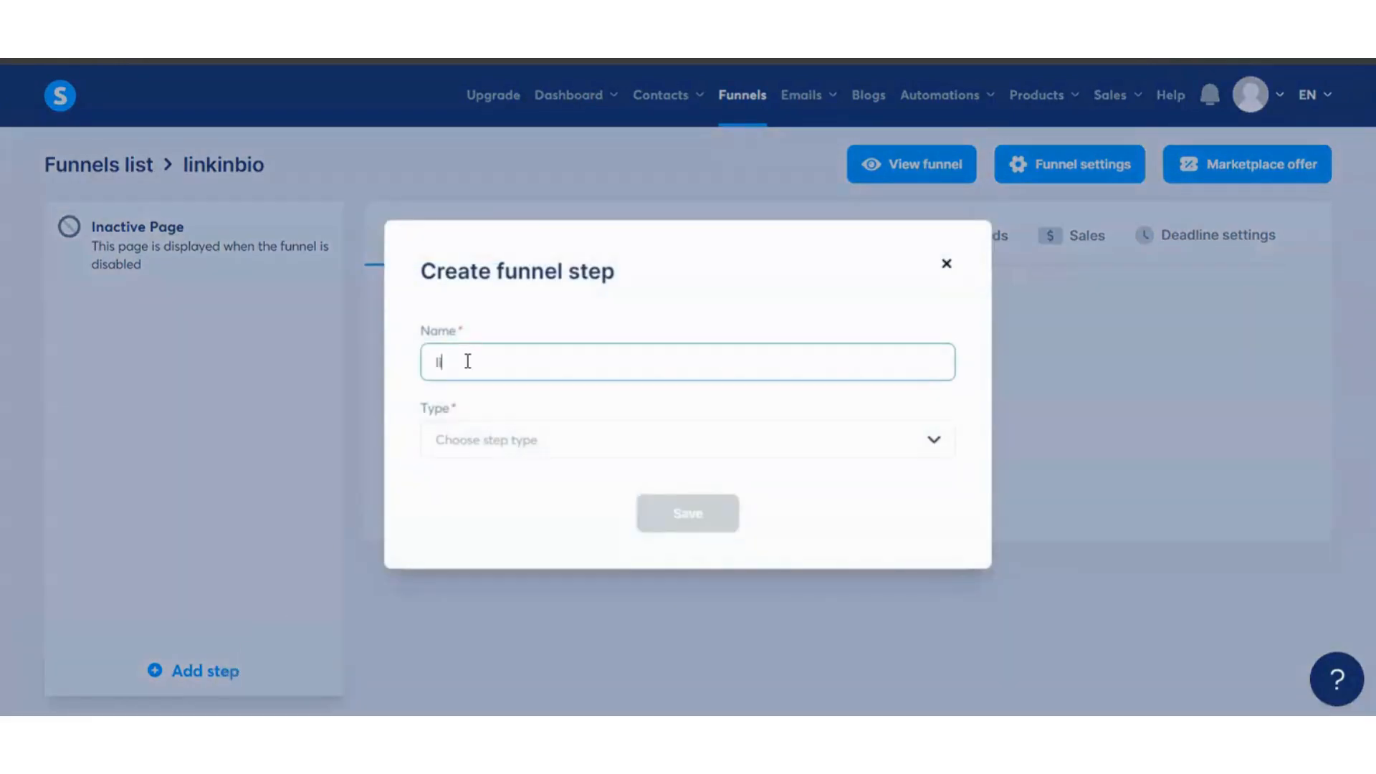
text(inkinbio)
click(935, 442)
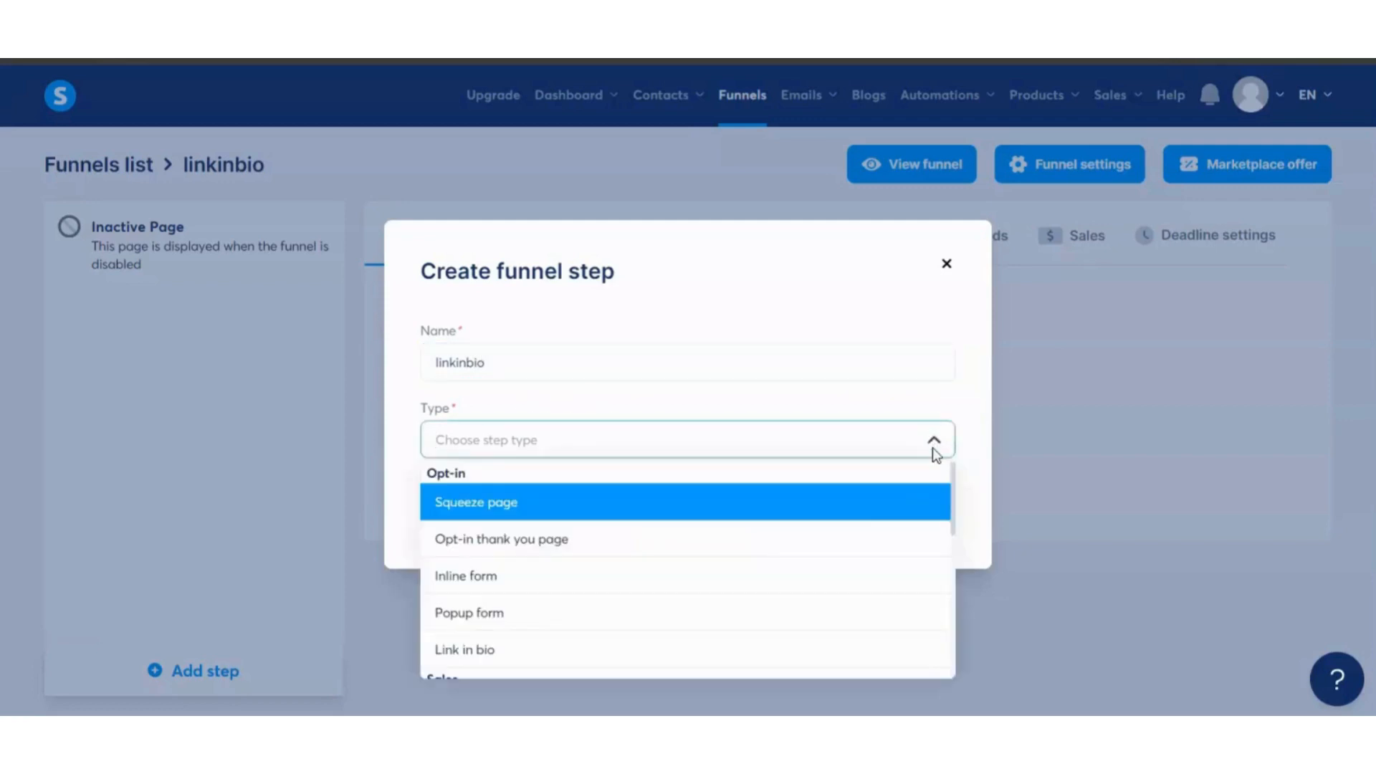
click(767, 647)
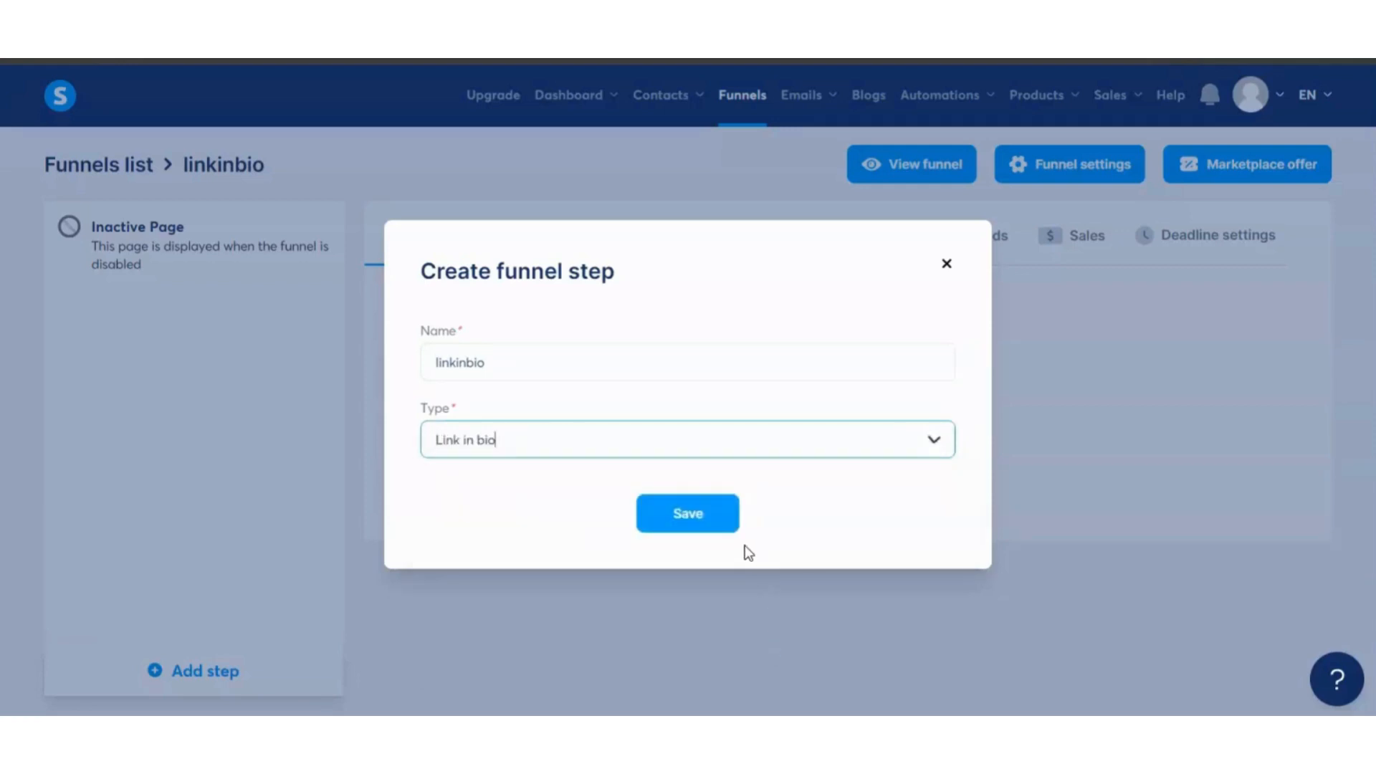
click(705, 519)
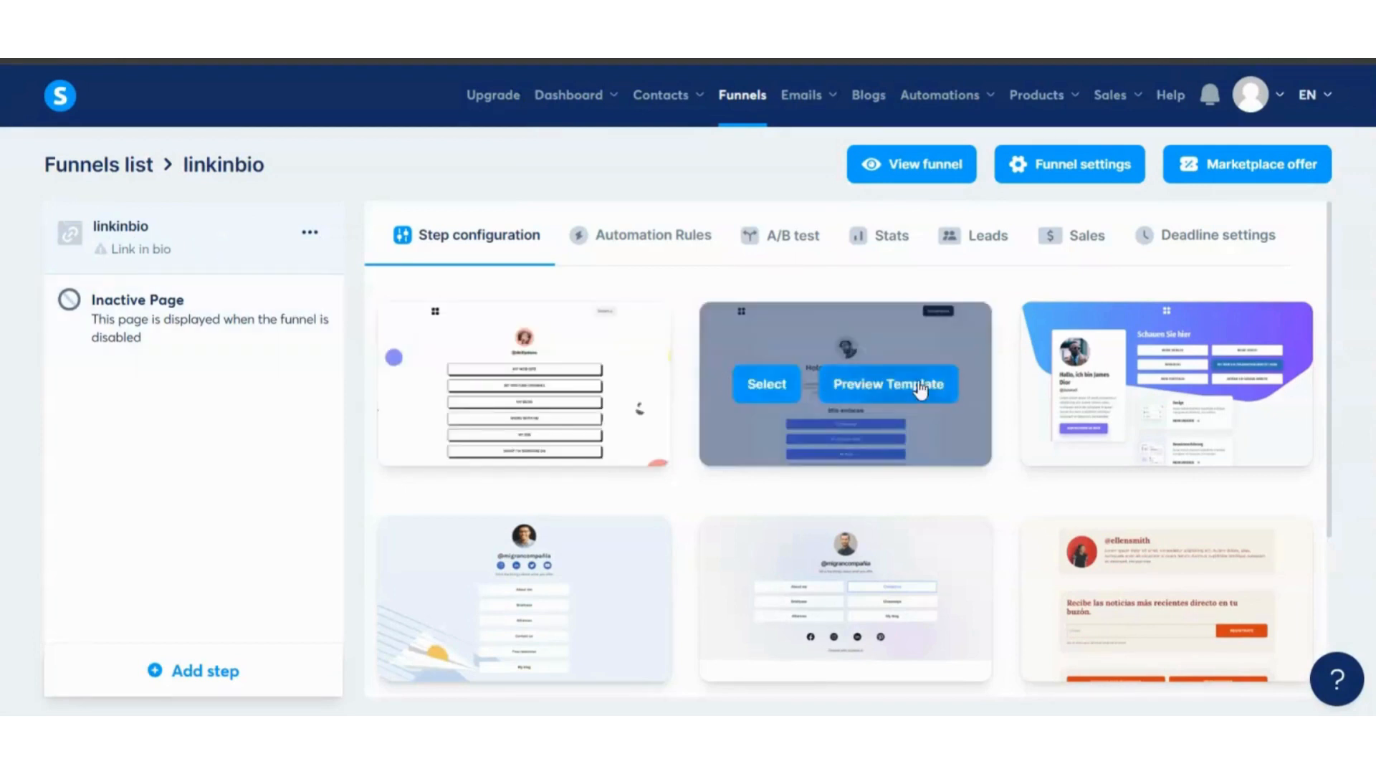
- Browse the link-in-bio templates and preview the first one, with white outlined buttons, from header to footer
scroll(608, 558, down, 3)
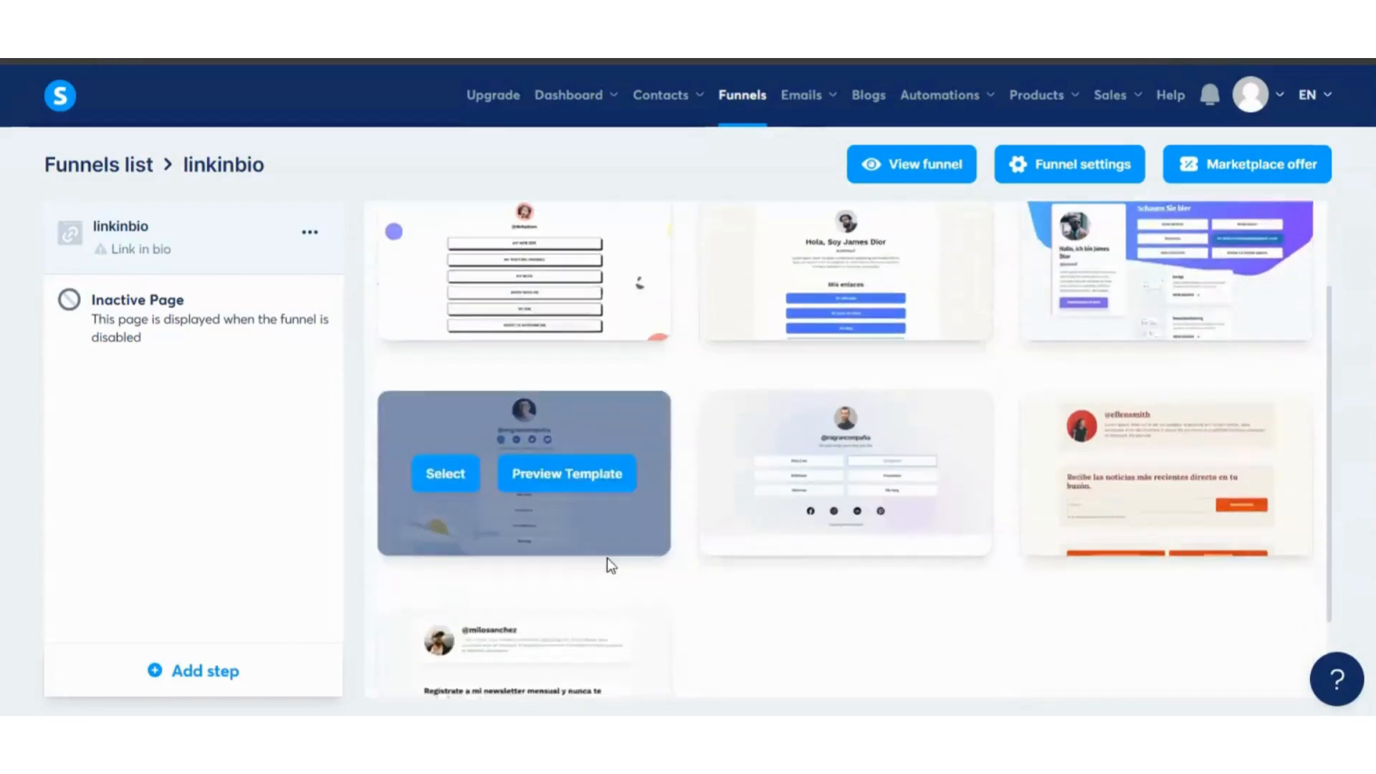
scroll(609, 557, up, 3)
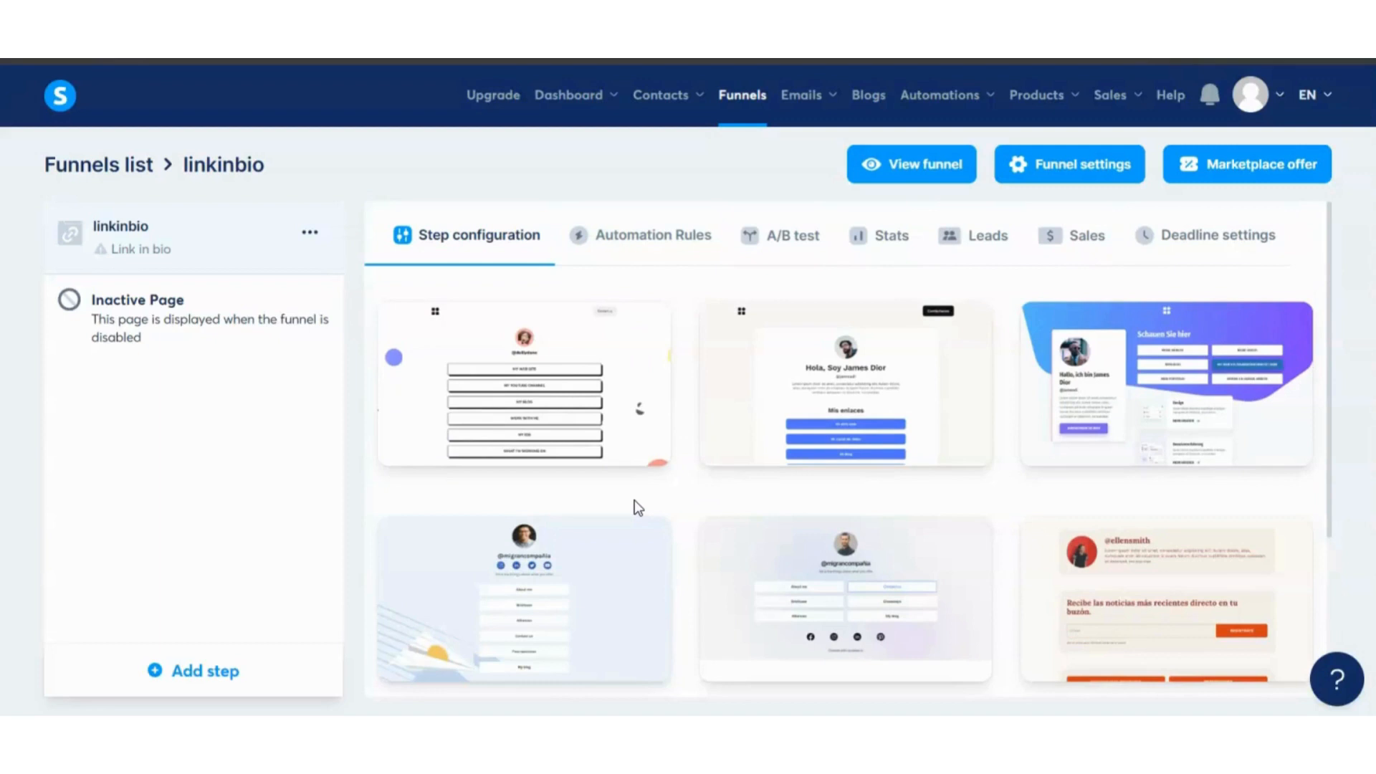
mouse_move(588, 436)
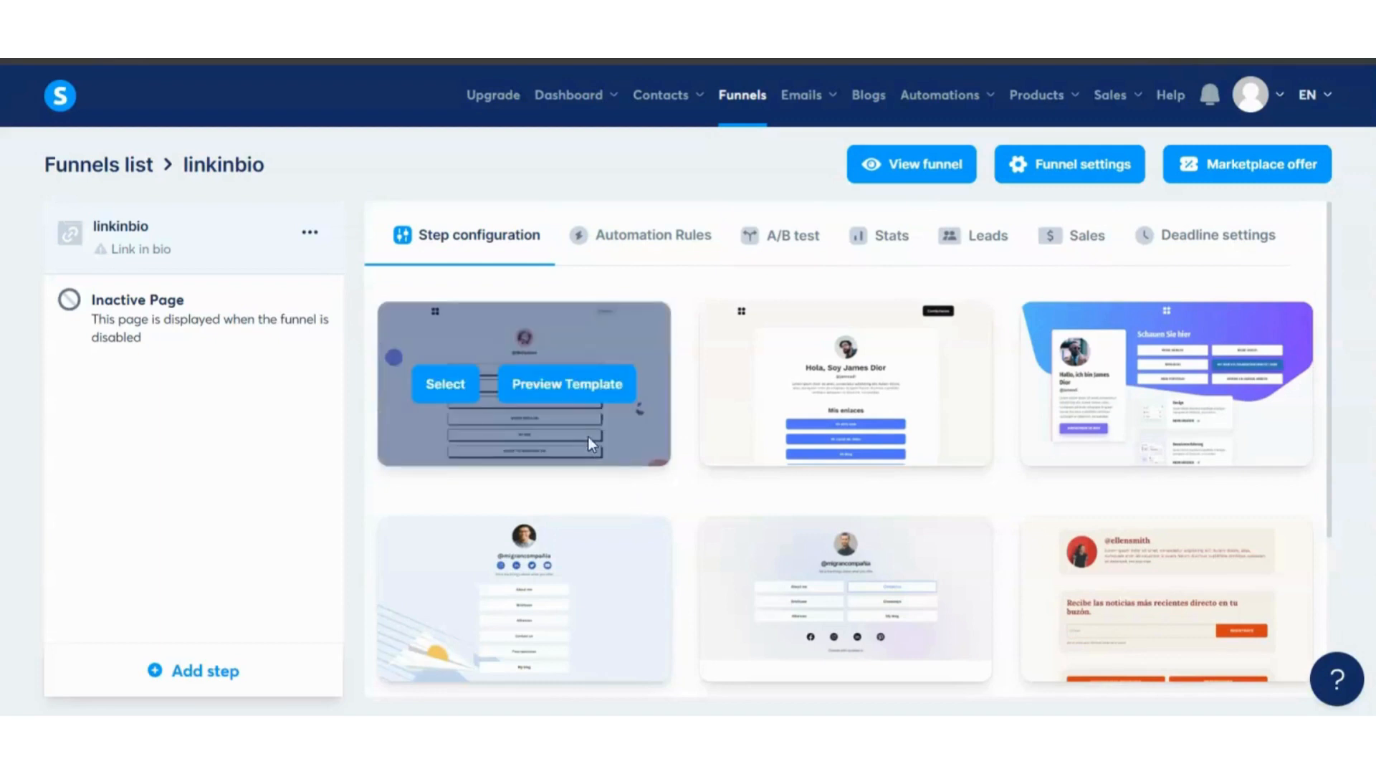
click(567, 394)
scroll(906, 457, down, 3)
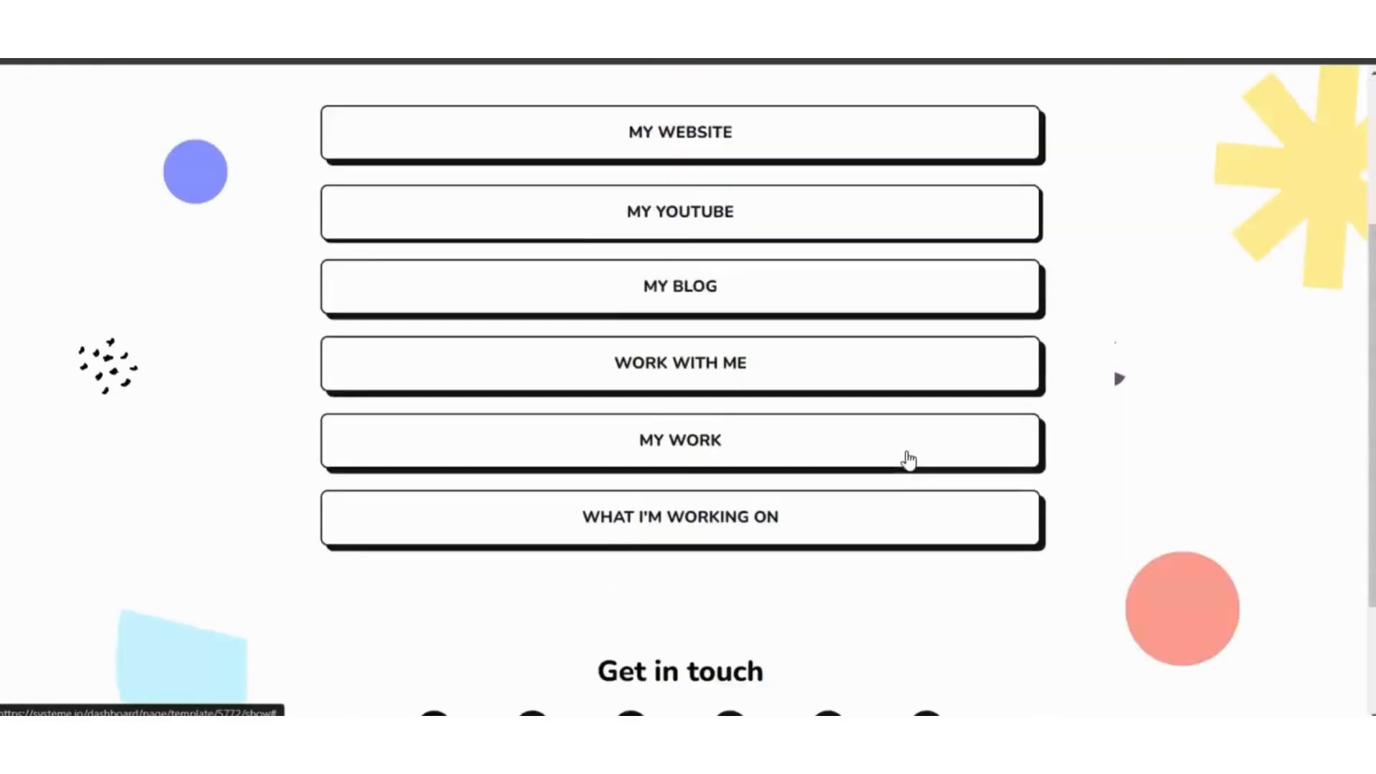
scroll(906, 458, down, 3)
scroll(906, 461, up, 5)
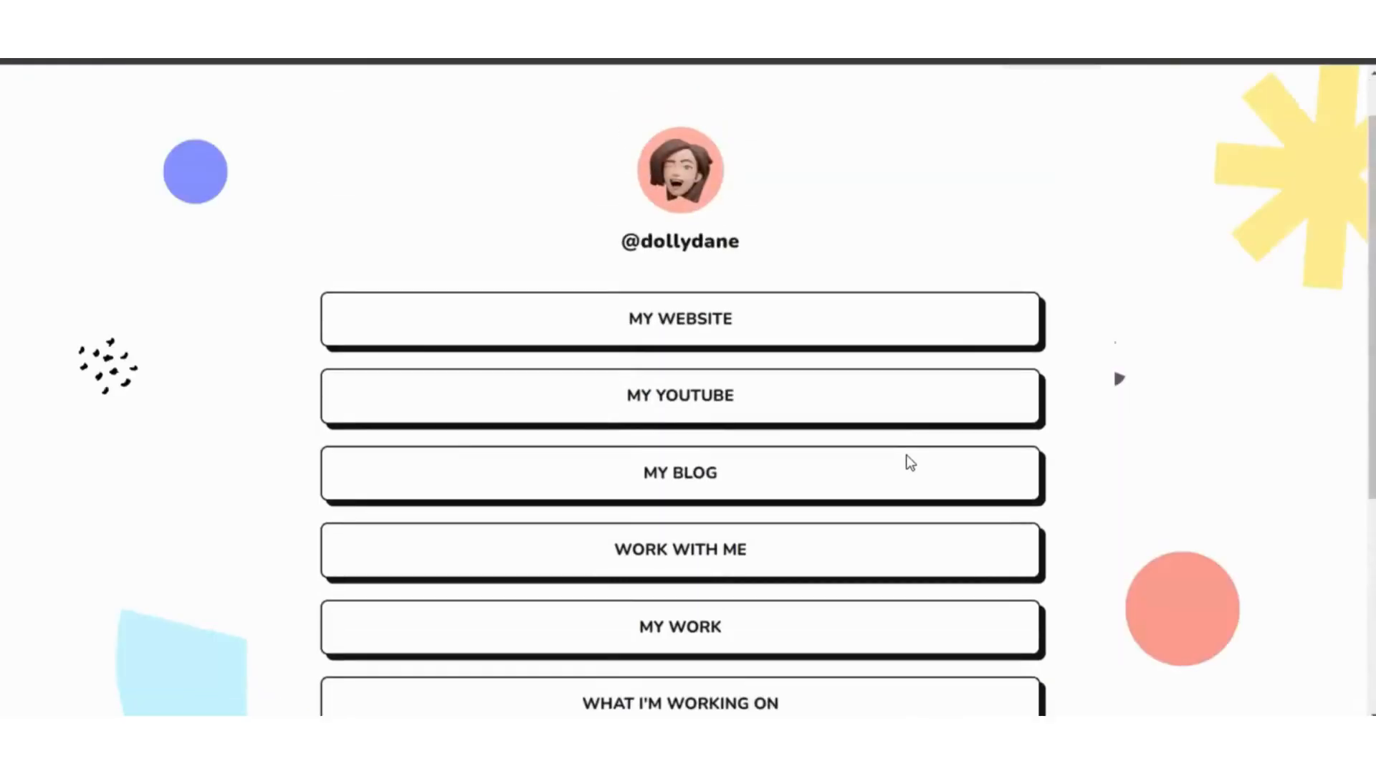
scroll(906, 460, up, 1)
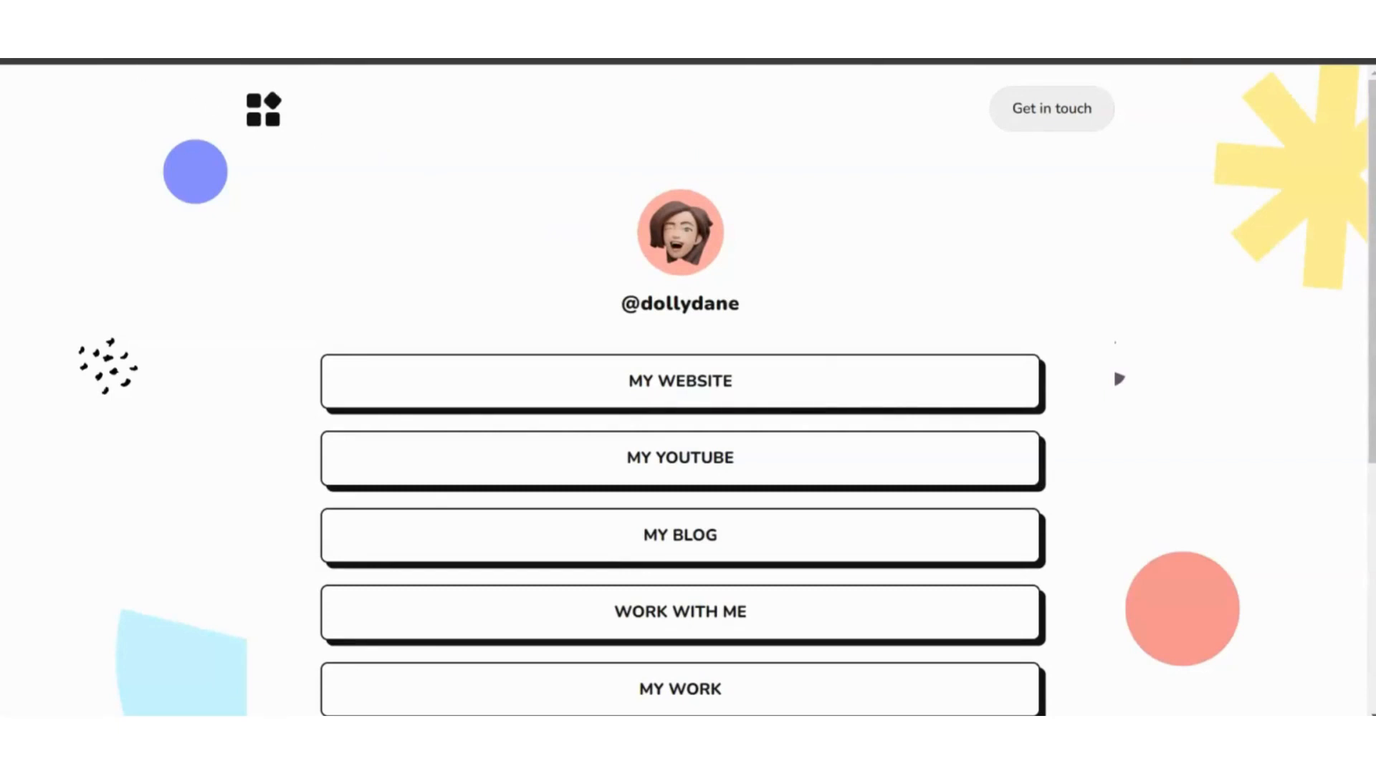
key(ctrl+w)
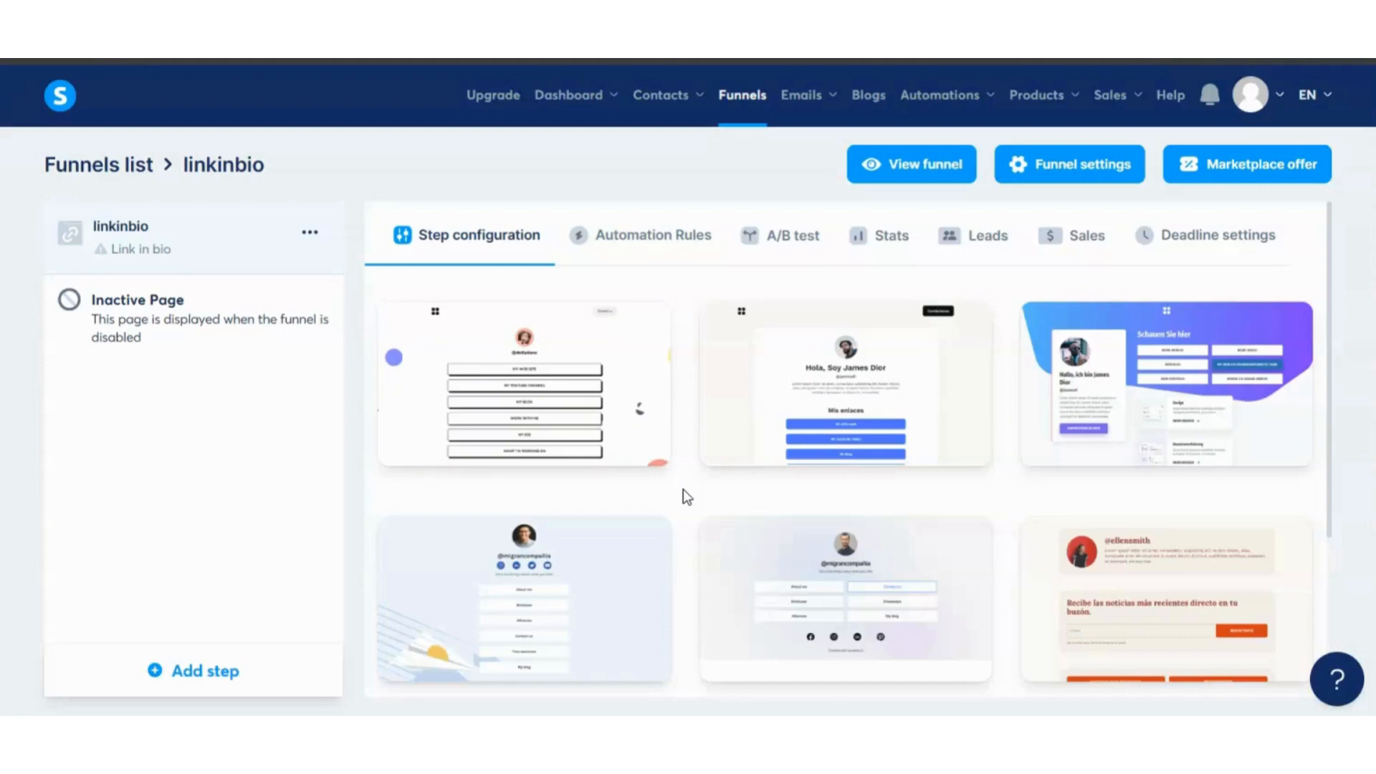
- Apply the template with the centred profile card and blue link buttons on a cream background to the step
scroll(681, 489, down, 3)
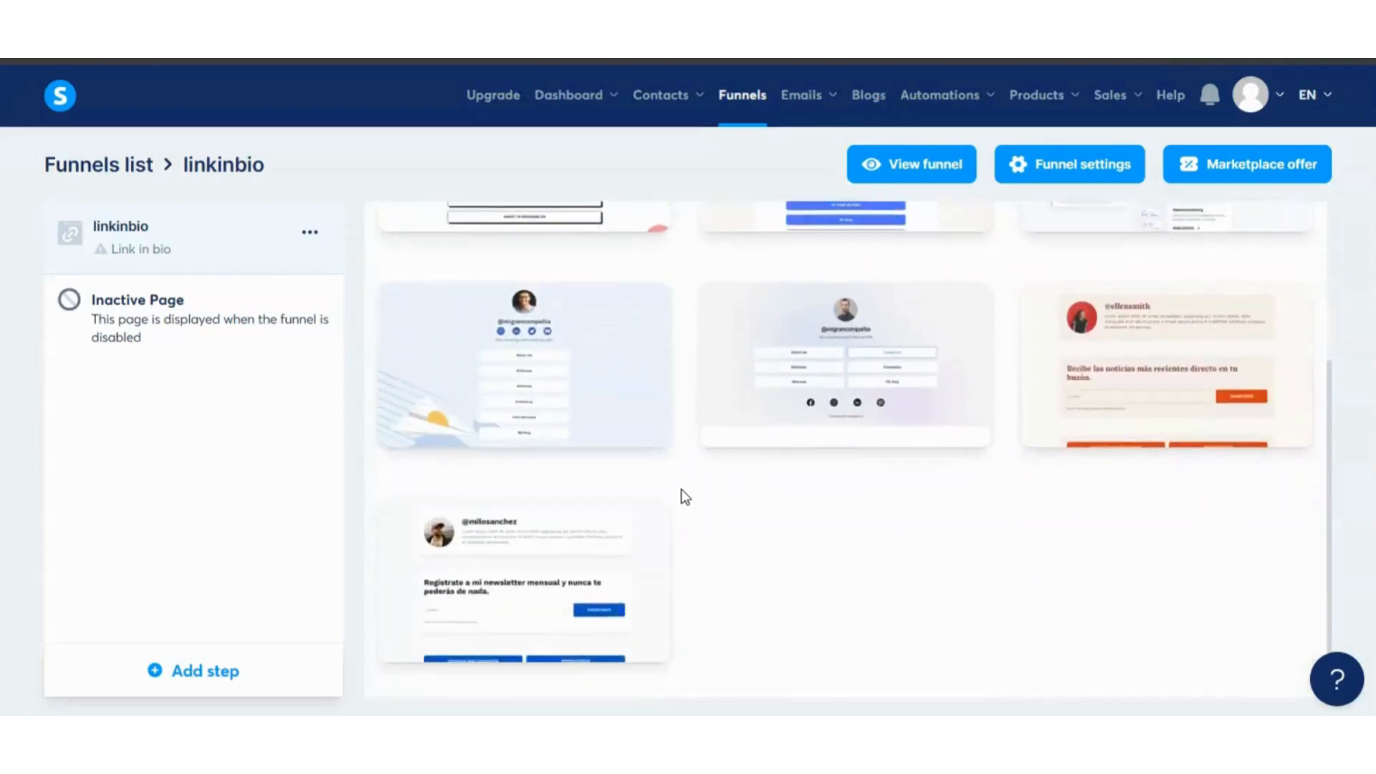
scroll(681, 489, up, 2)
scroll(680, 494, up, 1)
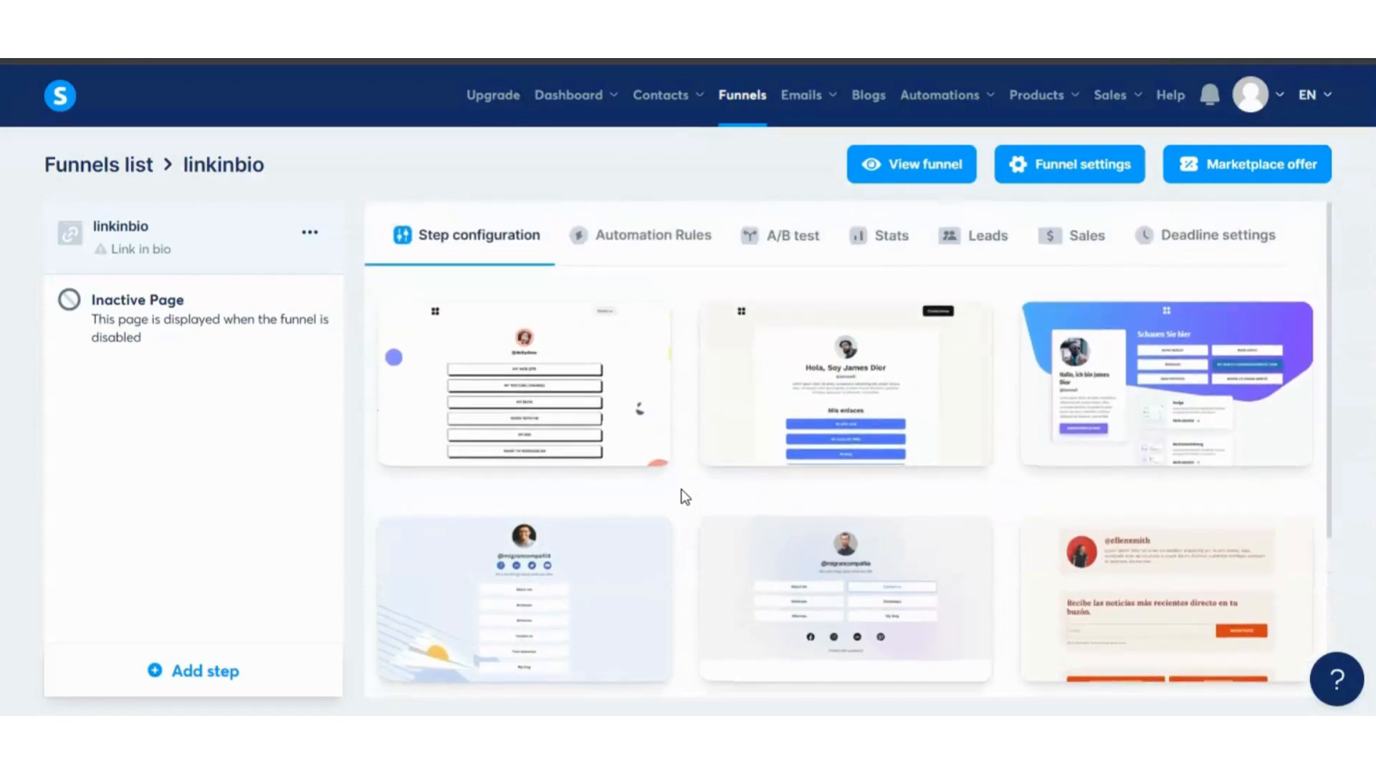
mouse_move(814, 459)
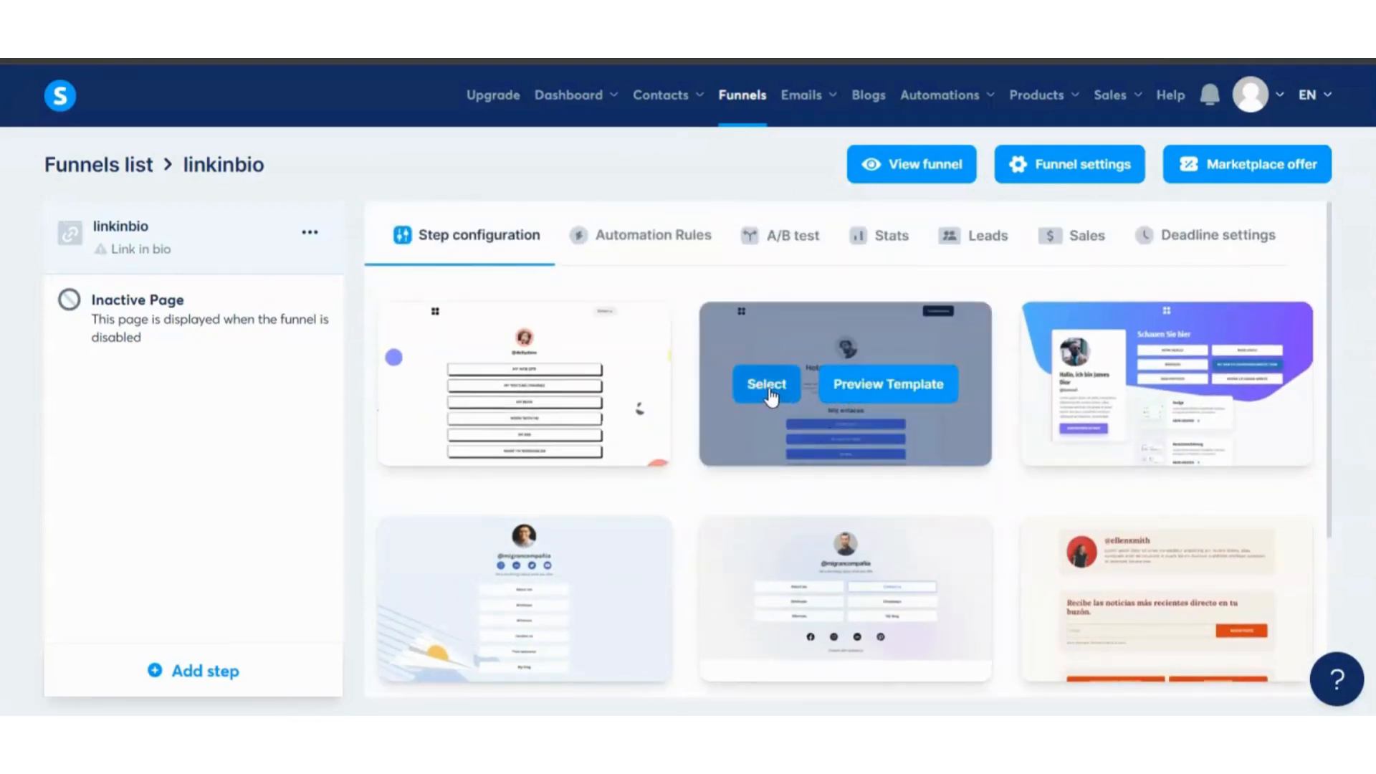
click(765, 391)
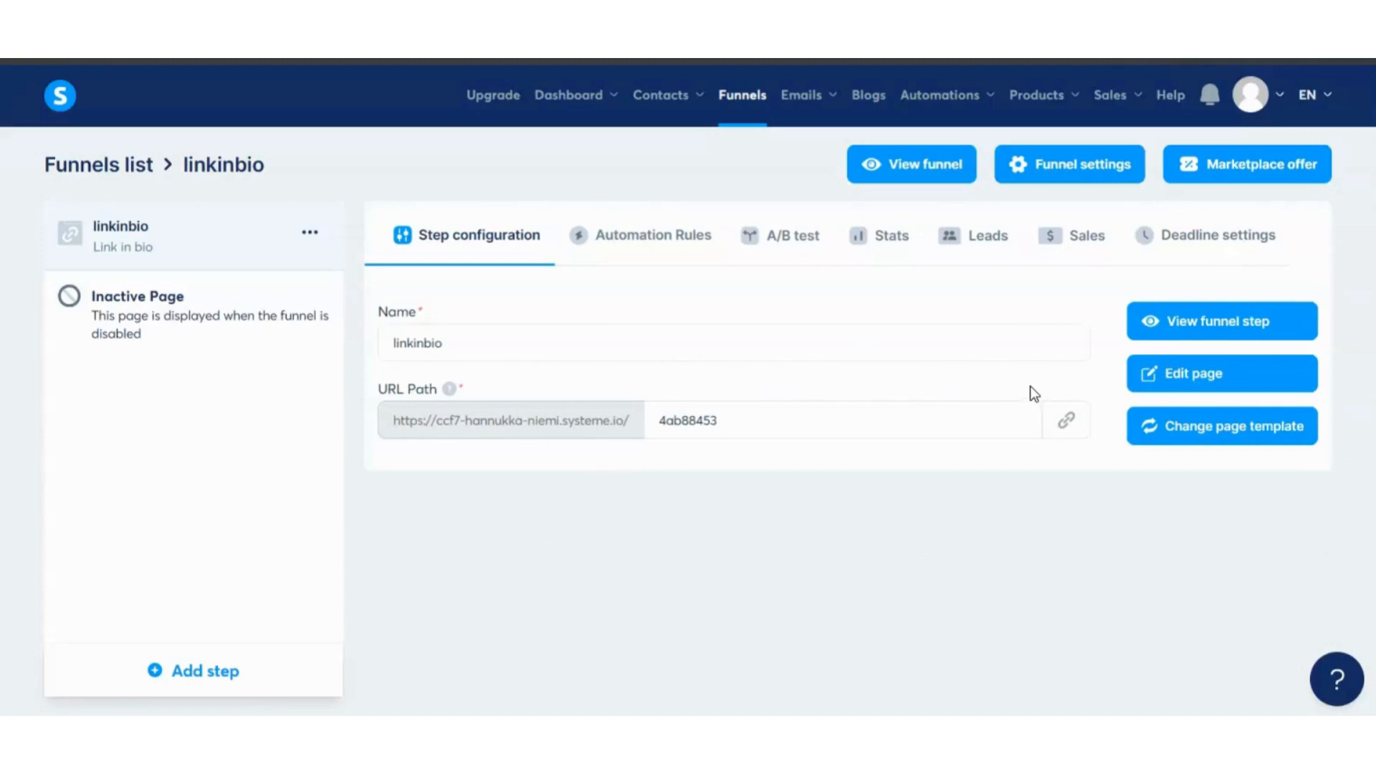
- View the live linkinbio page, examine its sections down to the footer, and return to the step configuration
click(1188, 336)
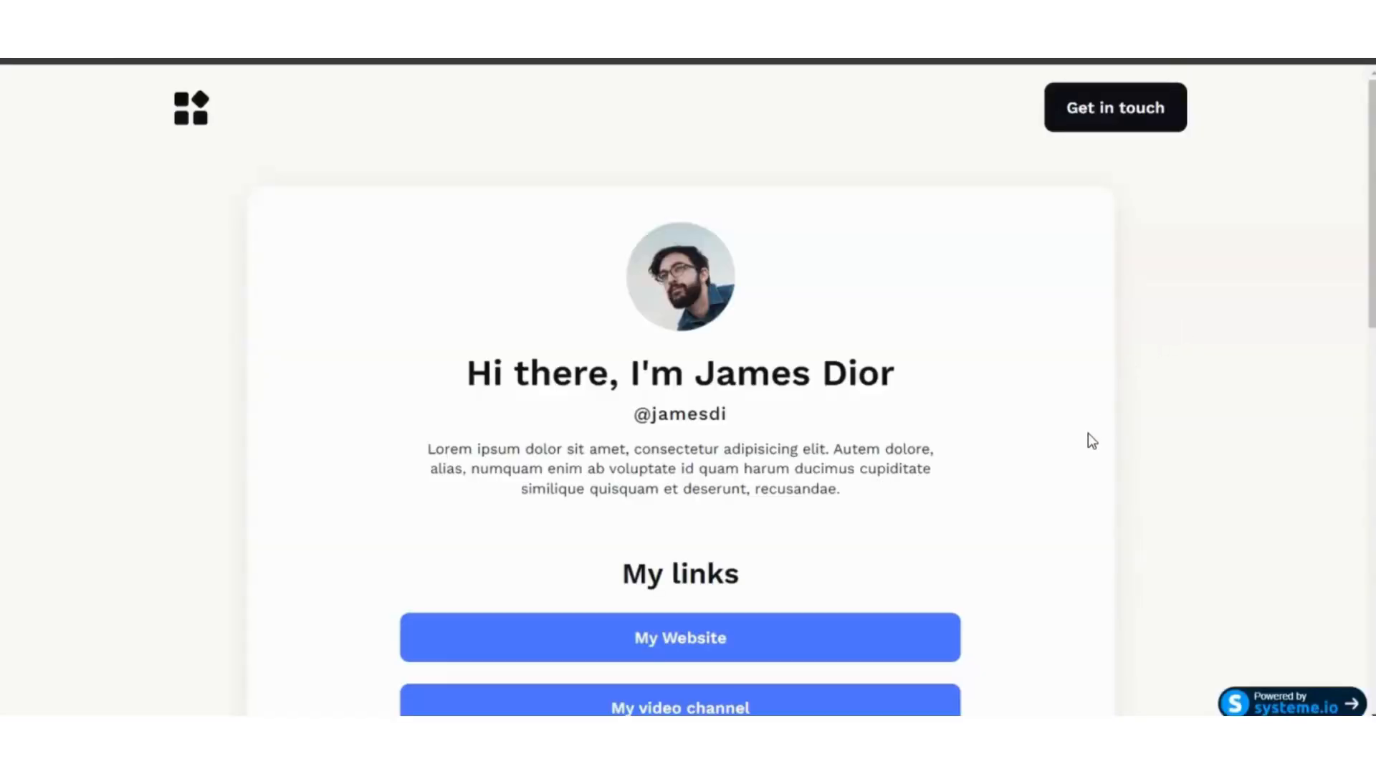
scroll(1088, 433, down, 12)
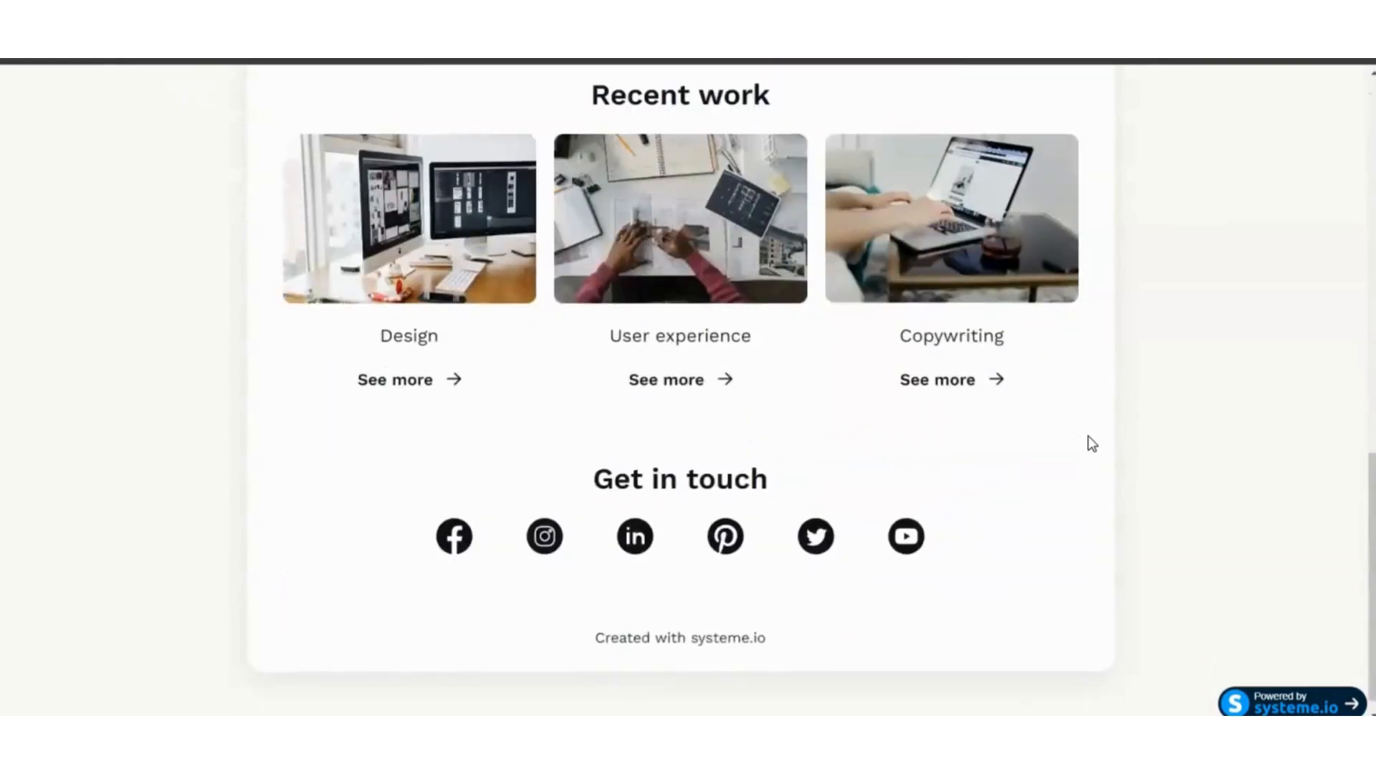
scroll(1088, 436, up, 3)
scroll(1087, 436, up, 10)
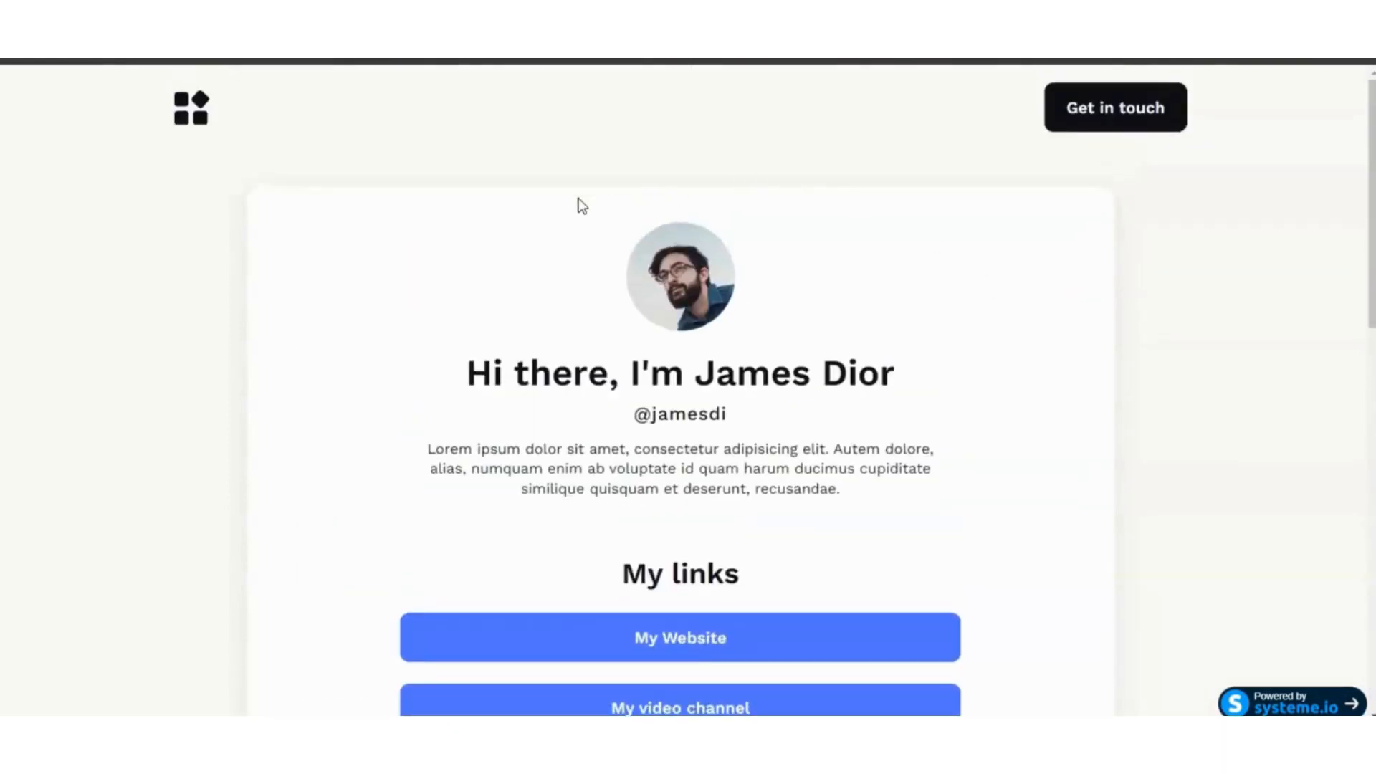
click(501, 60)
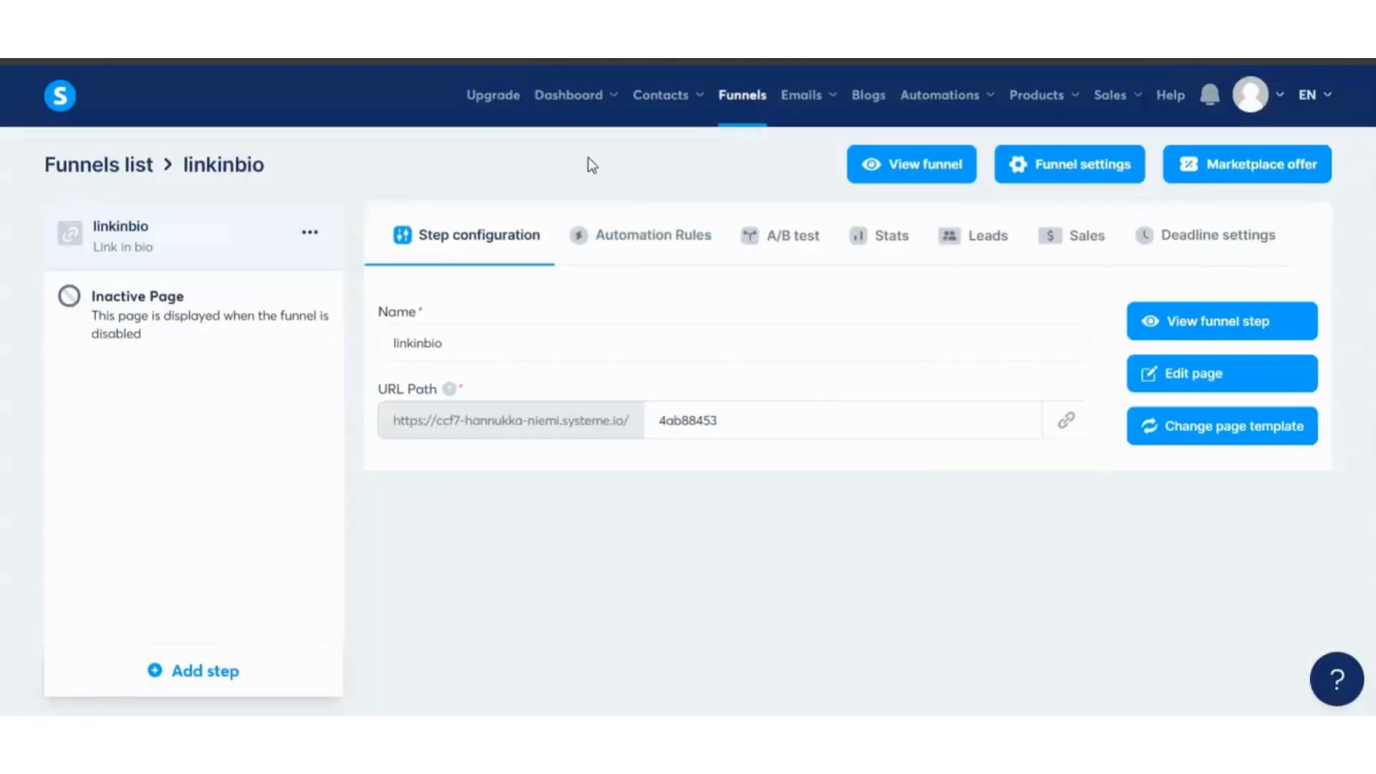
- Open the linkinbio page for editing and change the text of the "My Website" button to "Verkkosivulle"
click(1200, 380)
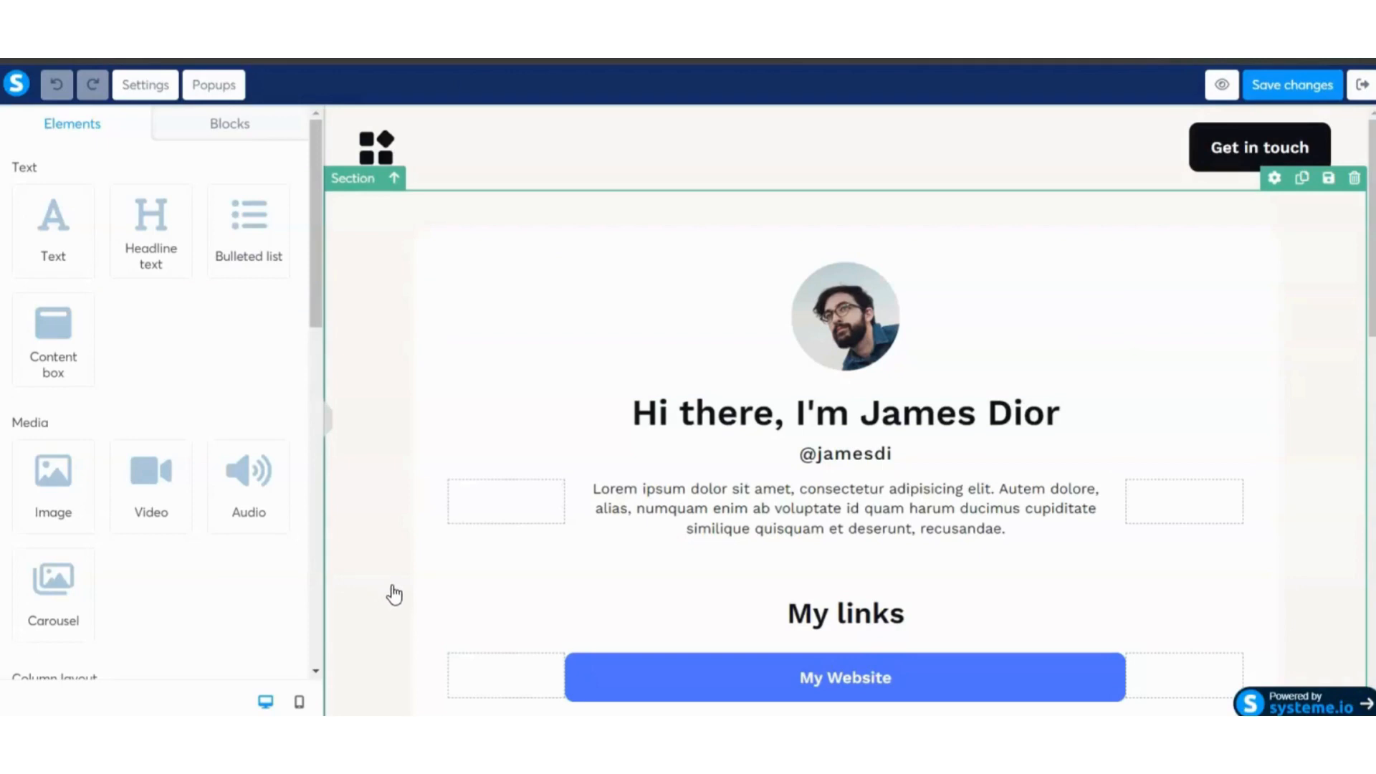
scroll(394, 595, down, 4)
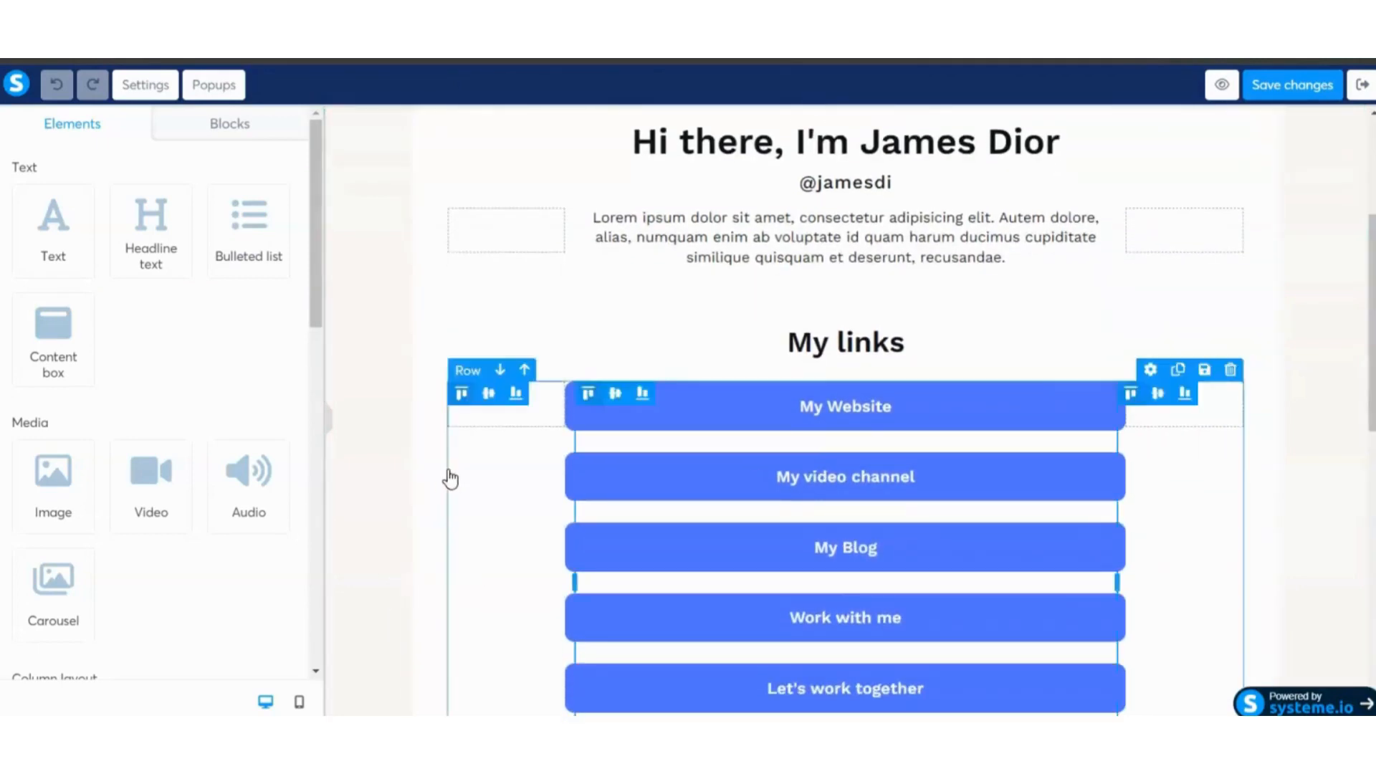
click(590, 416)
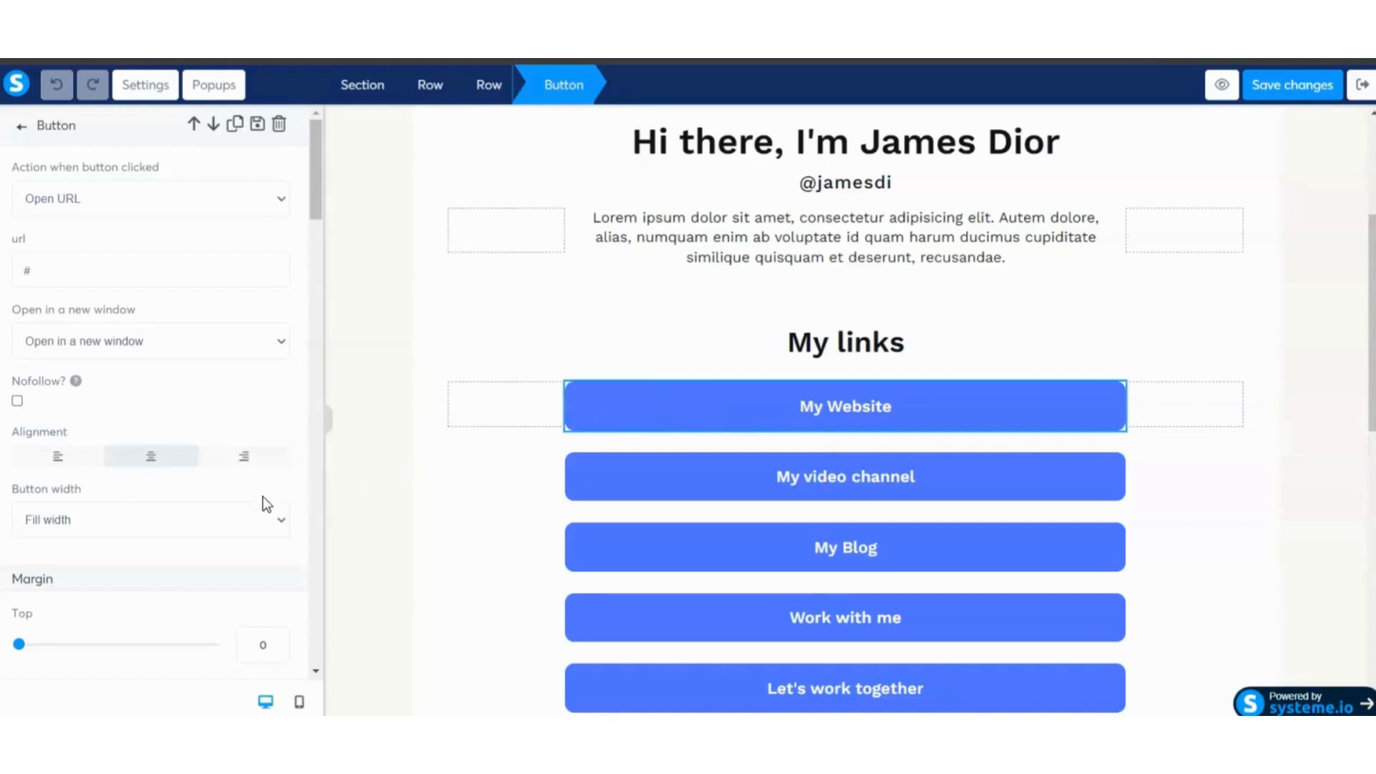
scroll(261, 500, down, 4)
scroll(261, 505, down, 3)
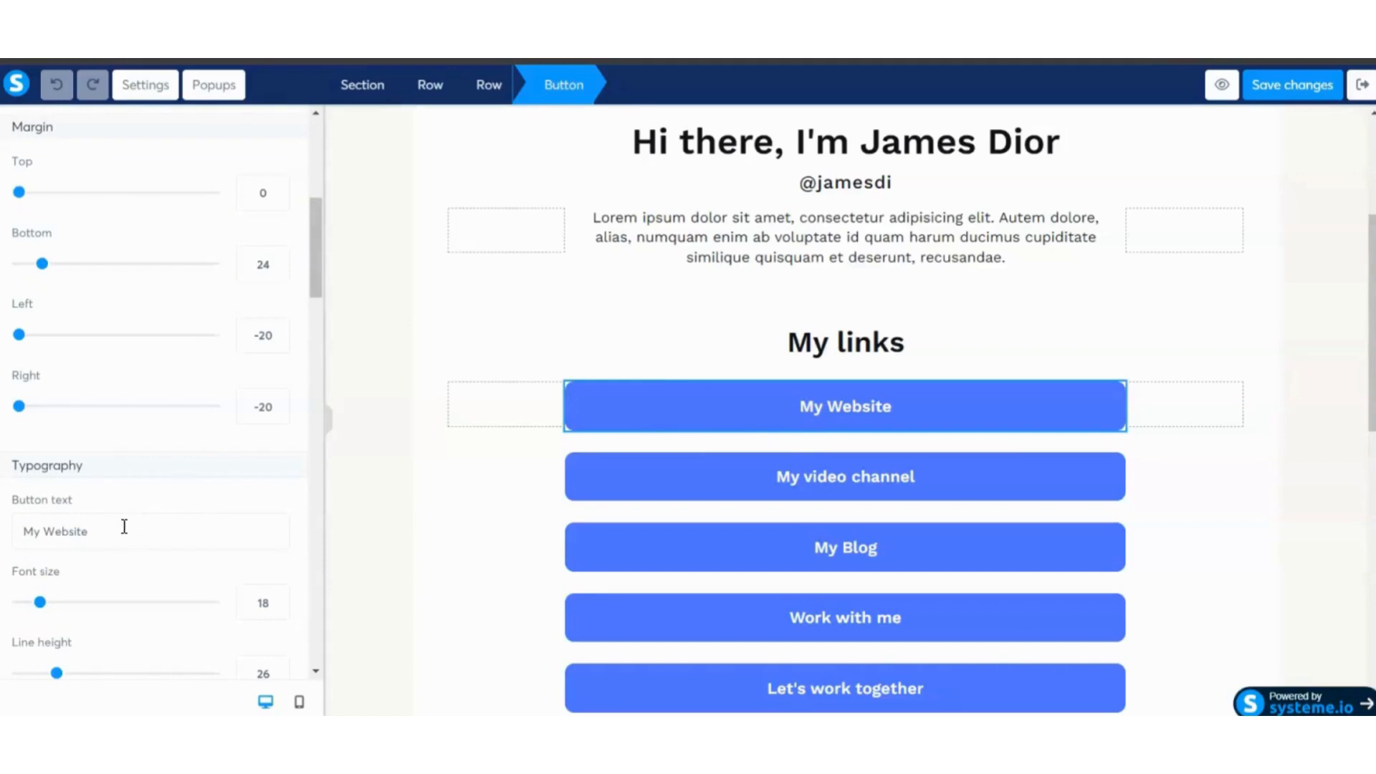
click(96, 530)
drag(97, 531, 6, 537)
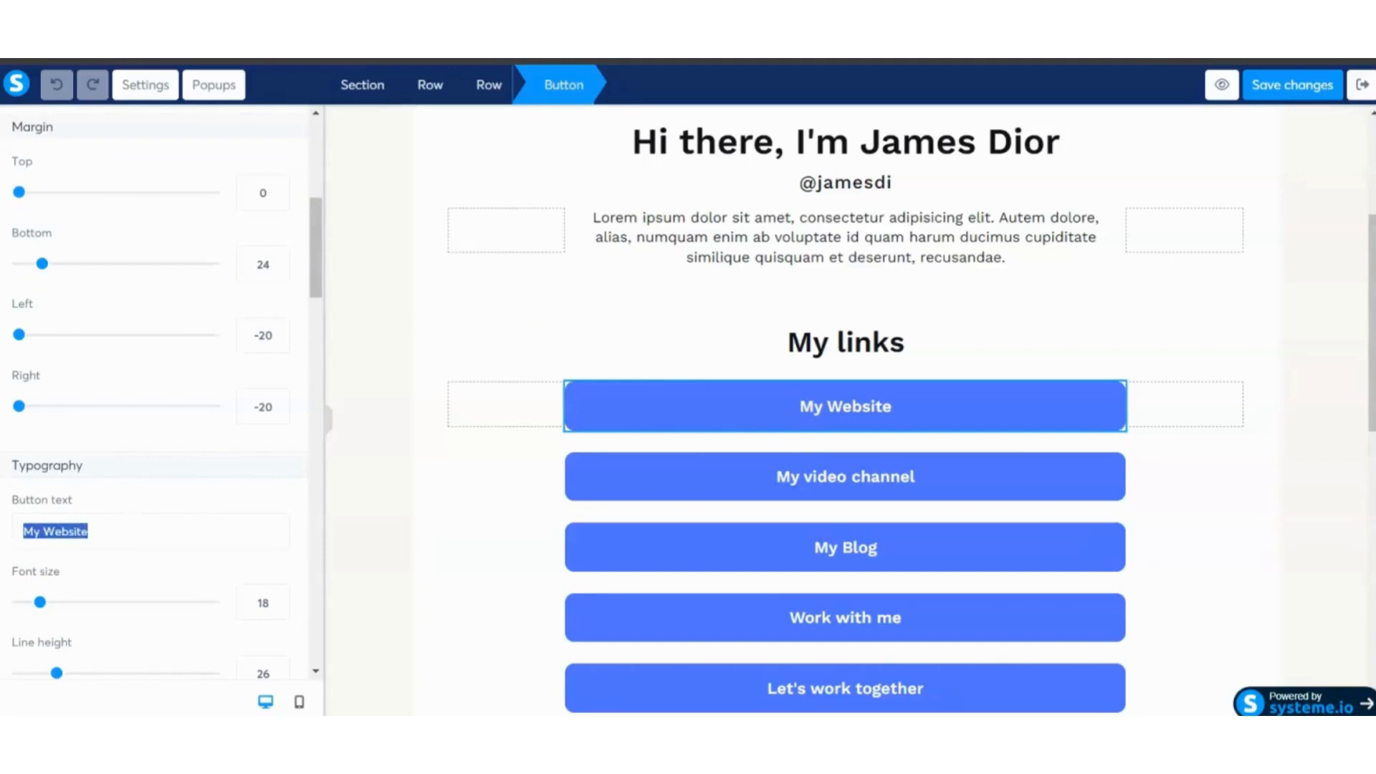
text(Verkkosi)
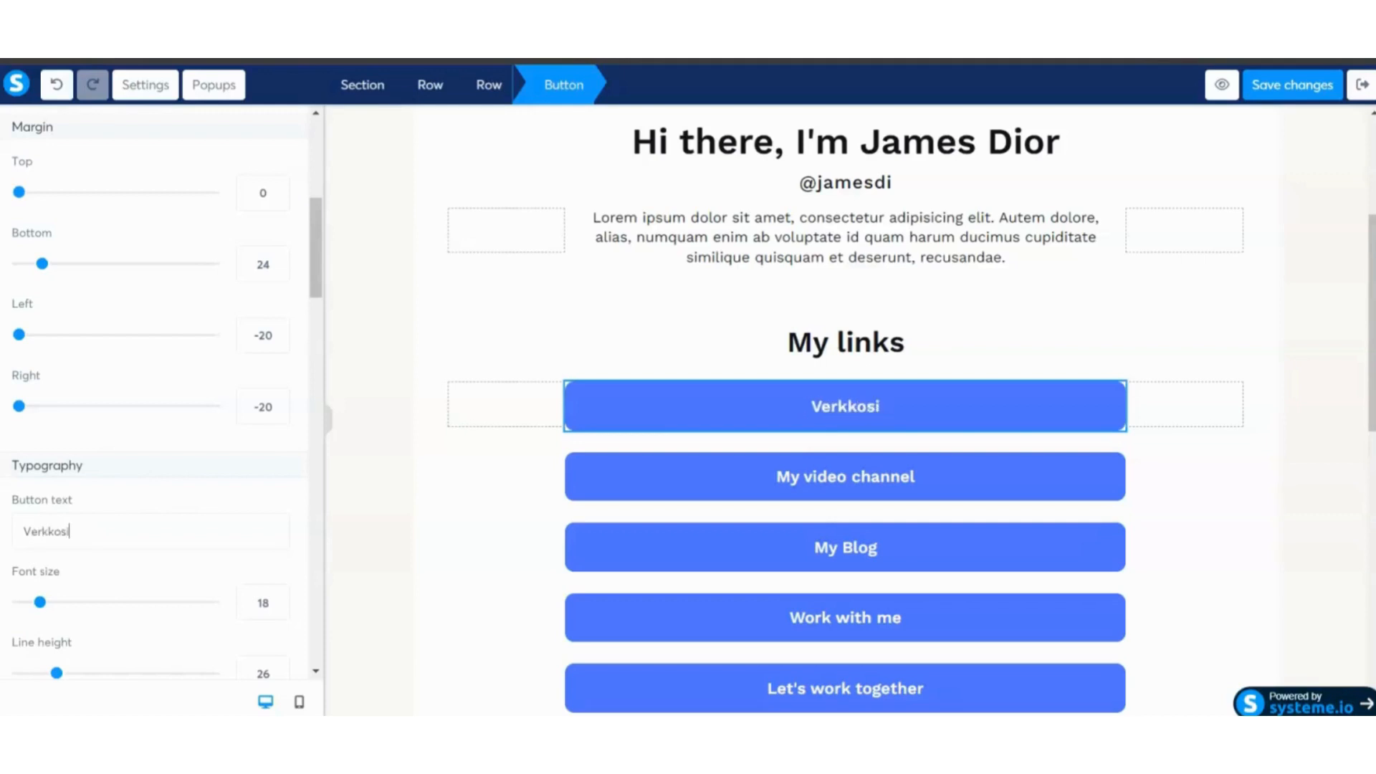
text(vulle)
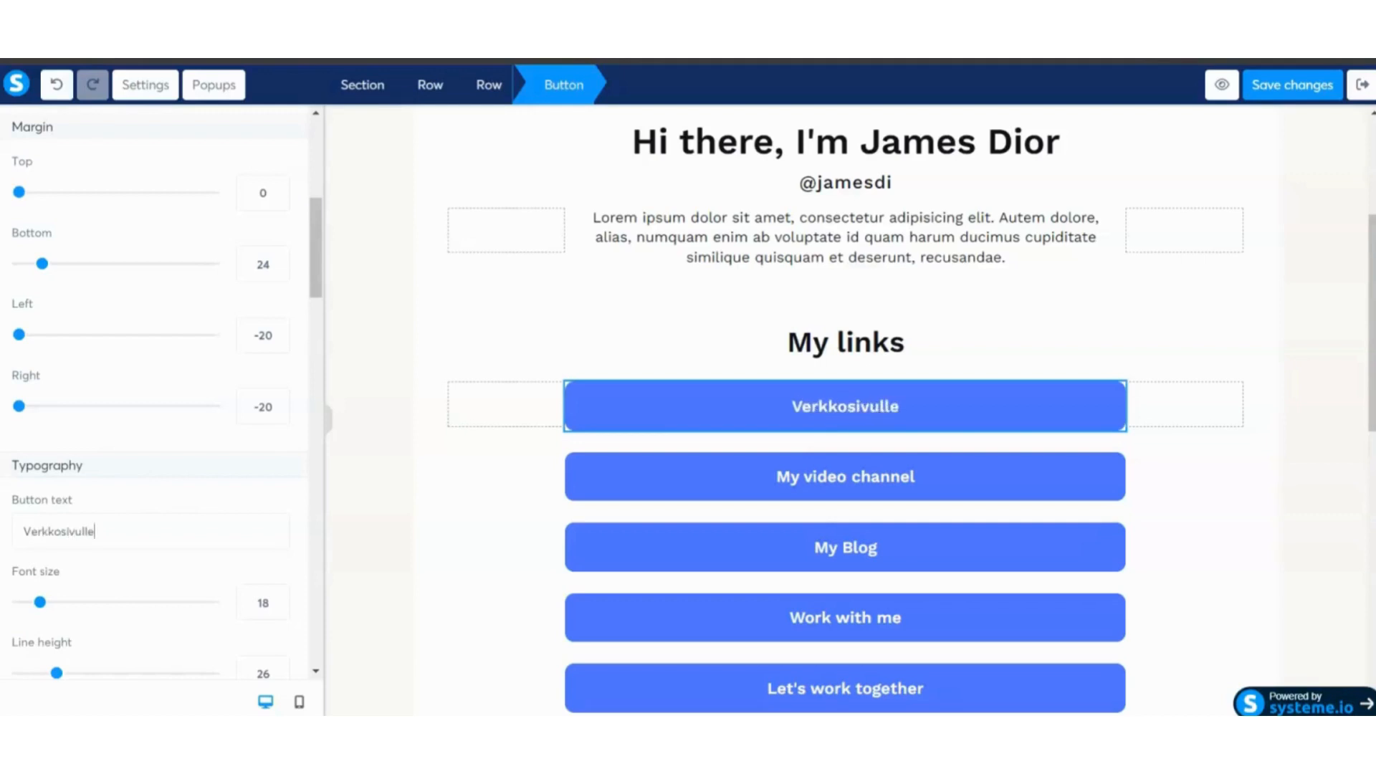
scroll(152, 477, up, 1)
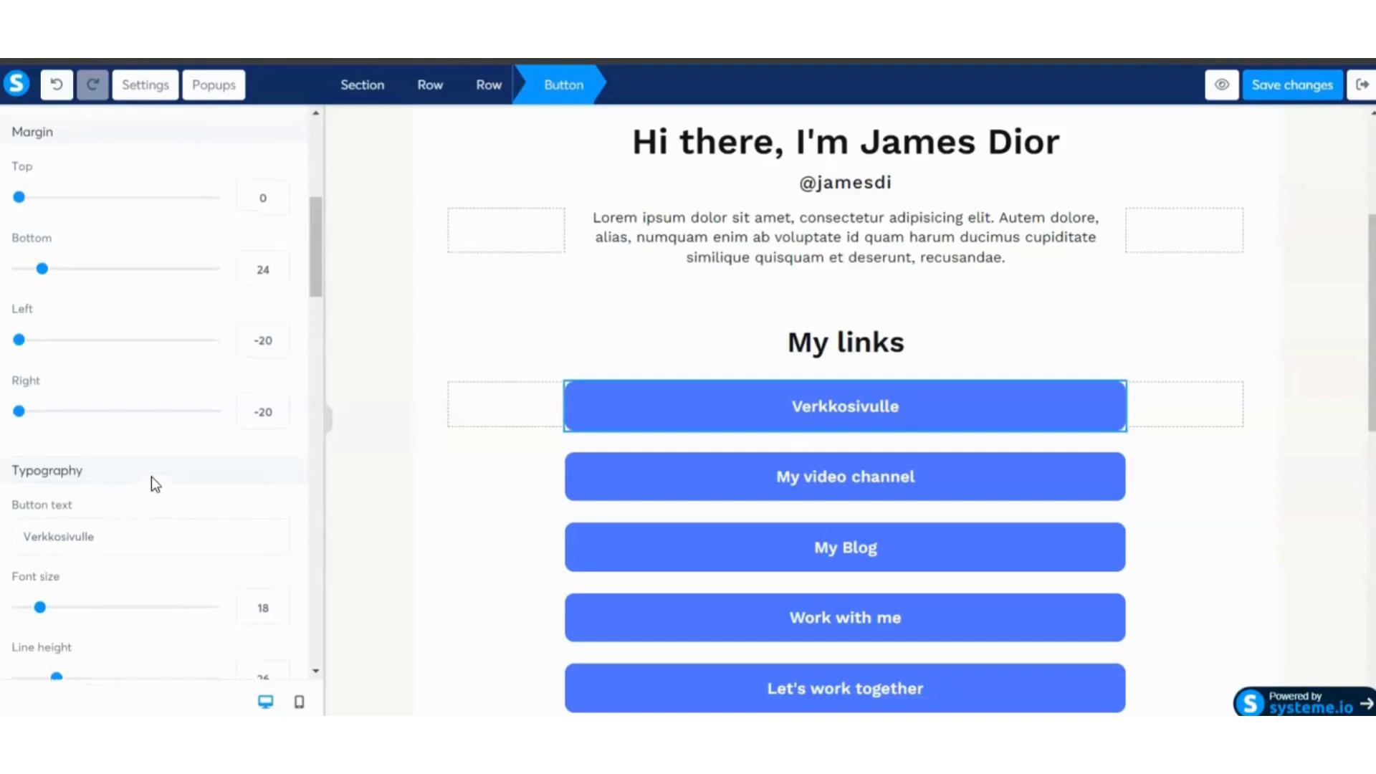
scroll(152, 476, up, 6)
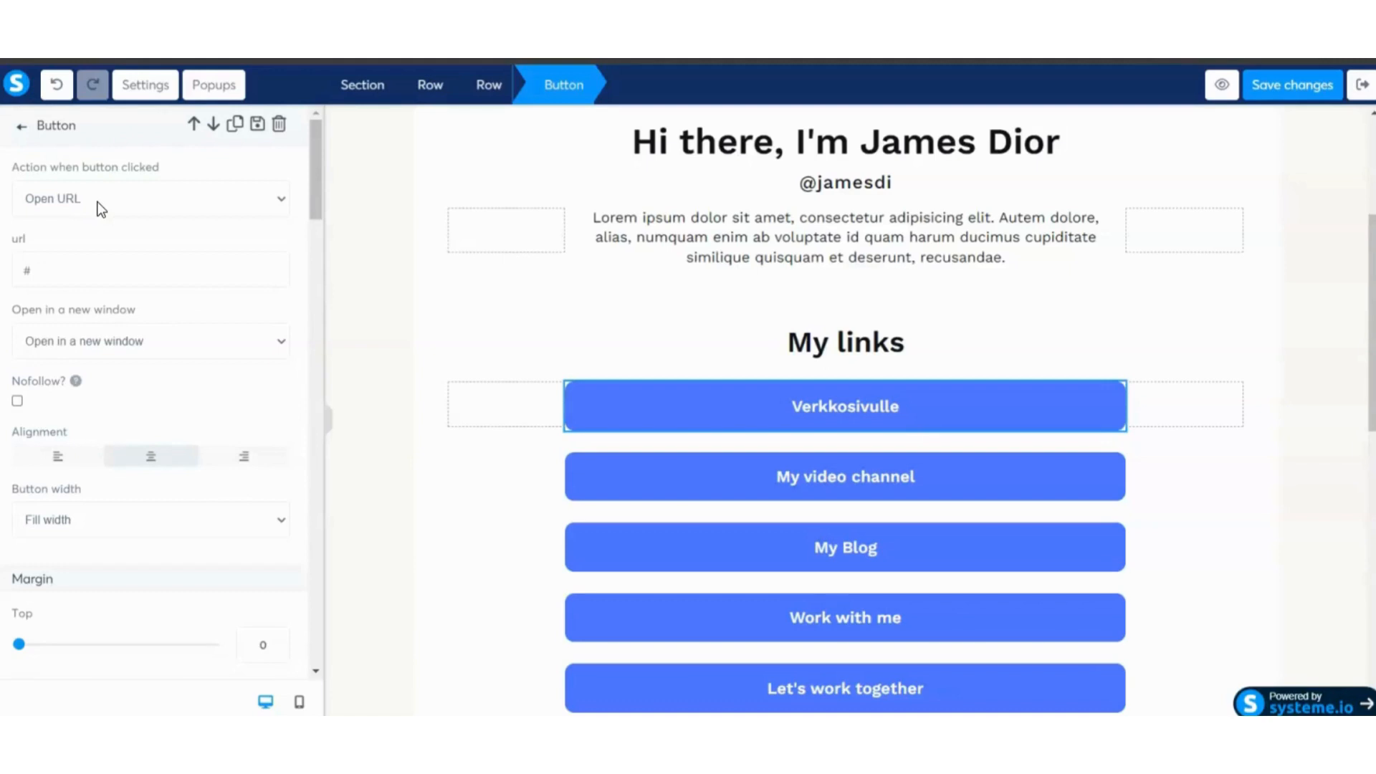
click(283, 201)
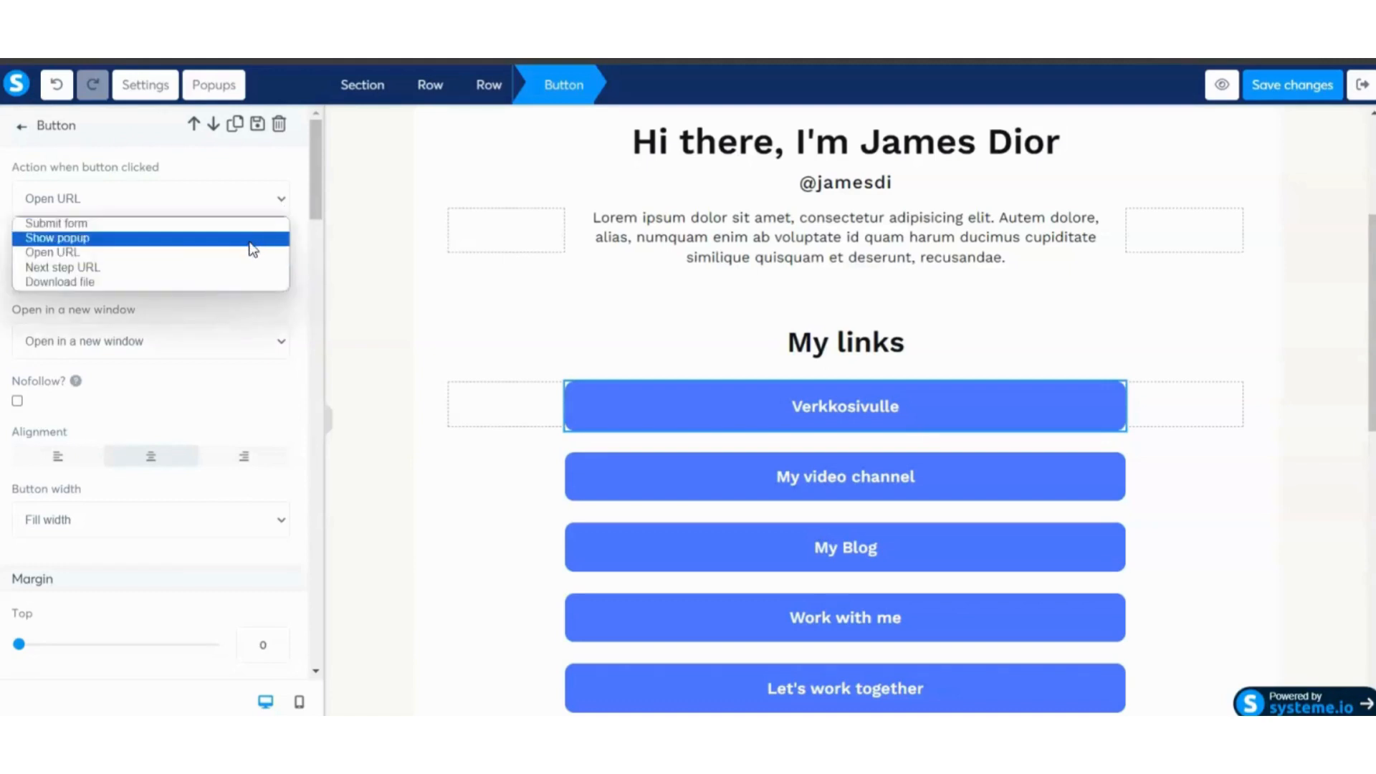
click(240, 260)
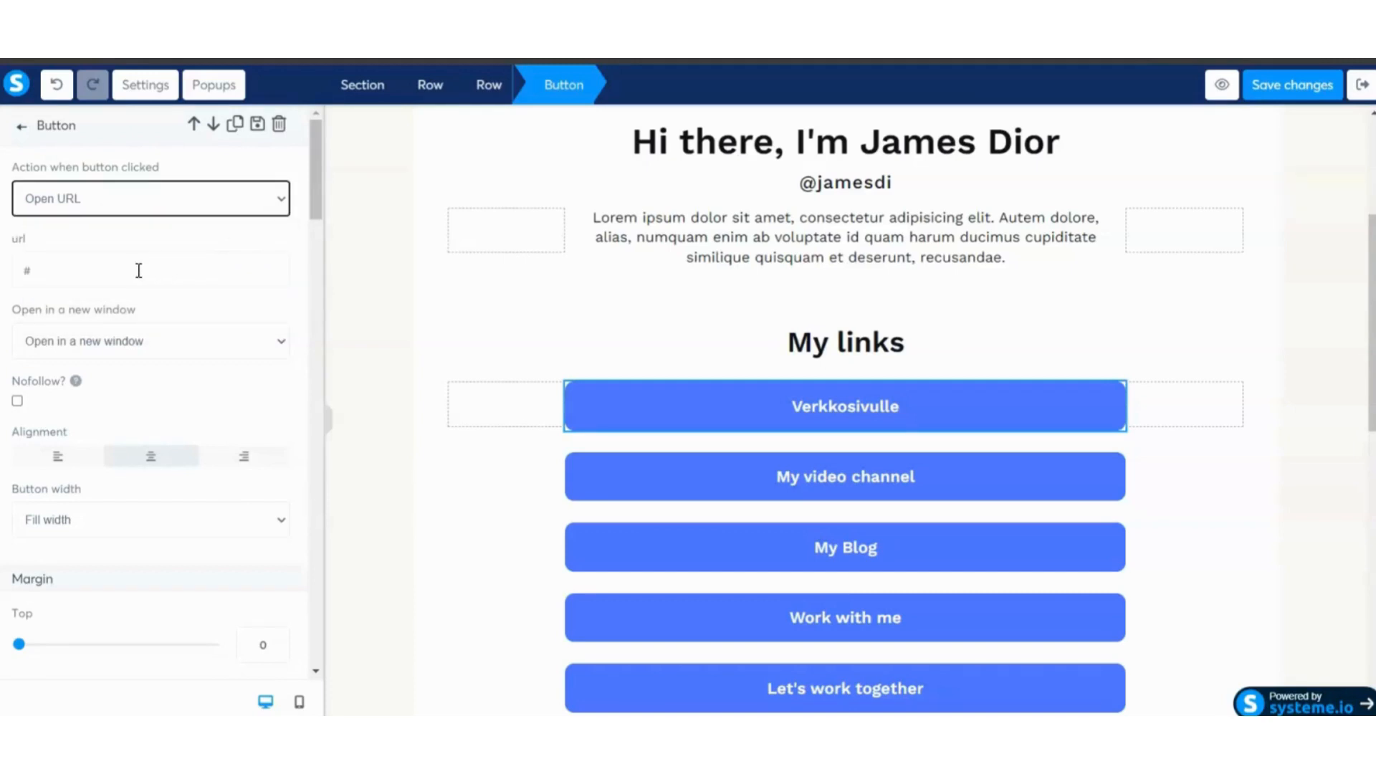
double_click(25, 270)
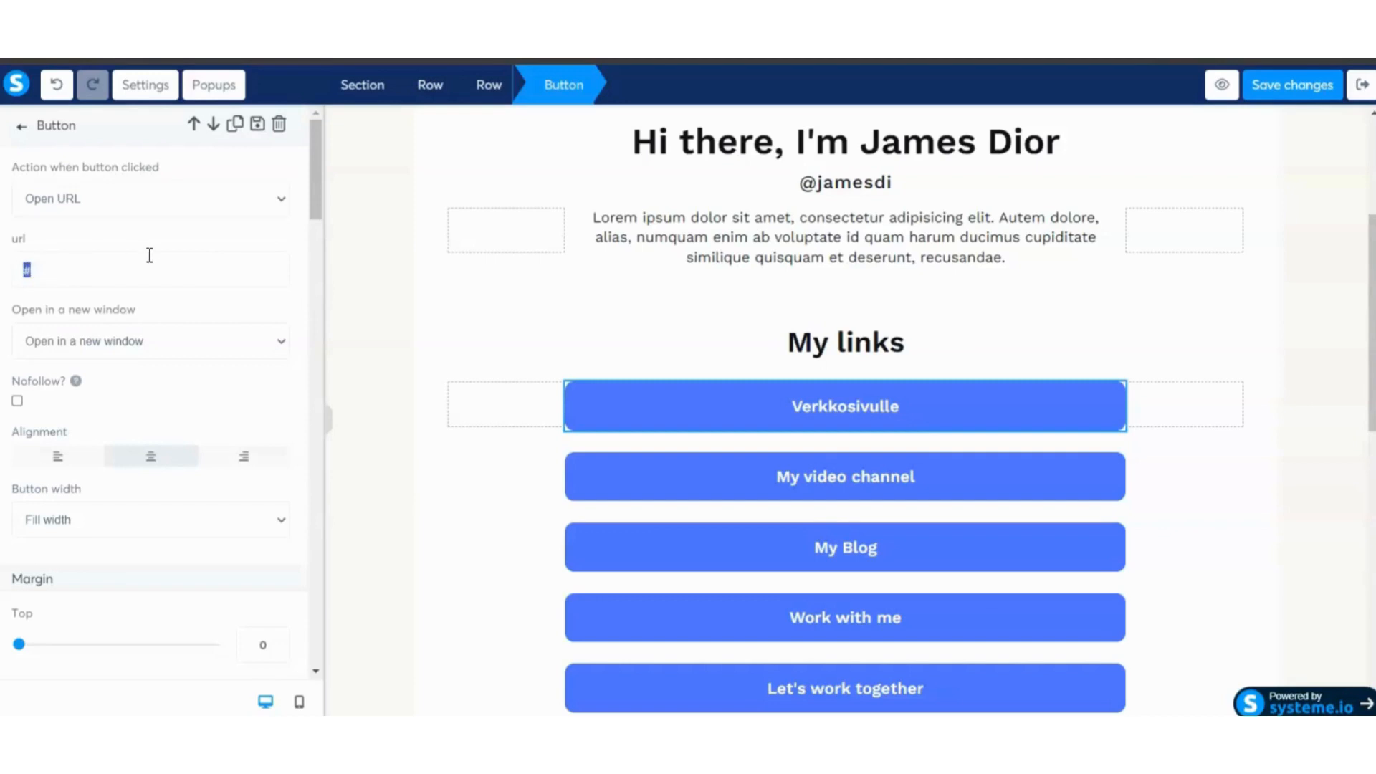
text(www.sivu.fi)
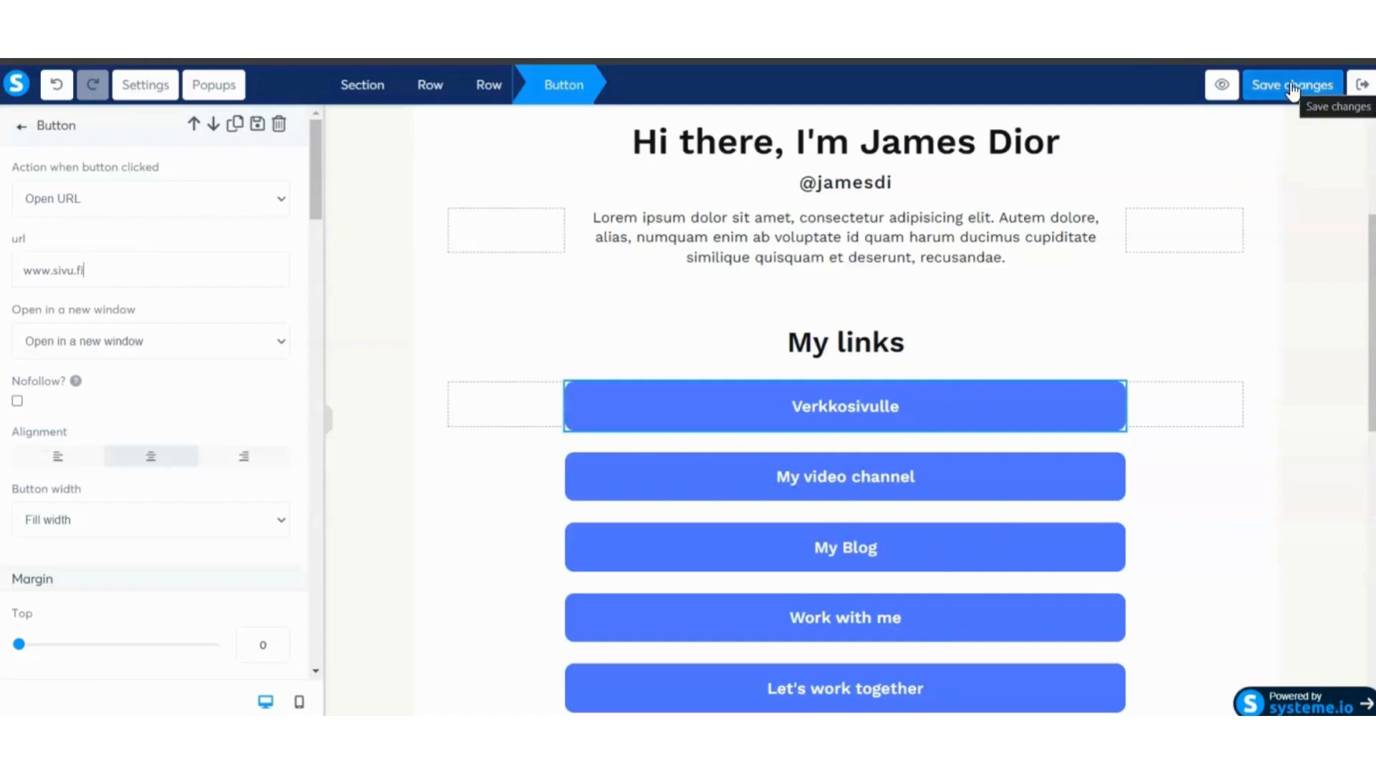
- Exit the page editor without saving the changes and return to the step configuration
click(1361, 89)
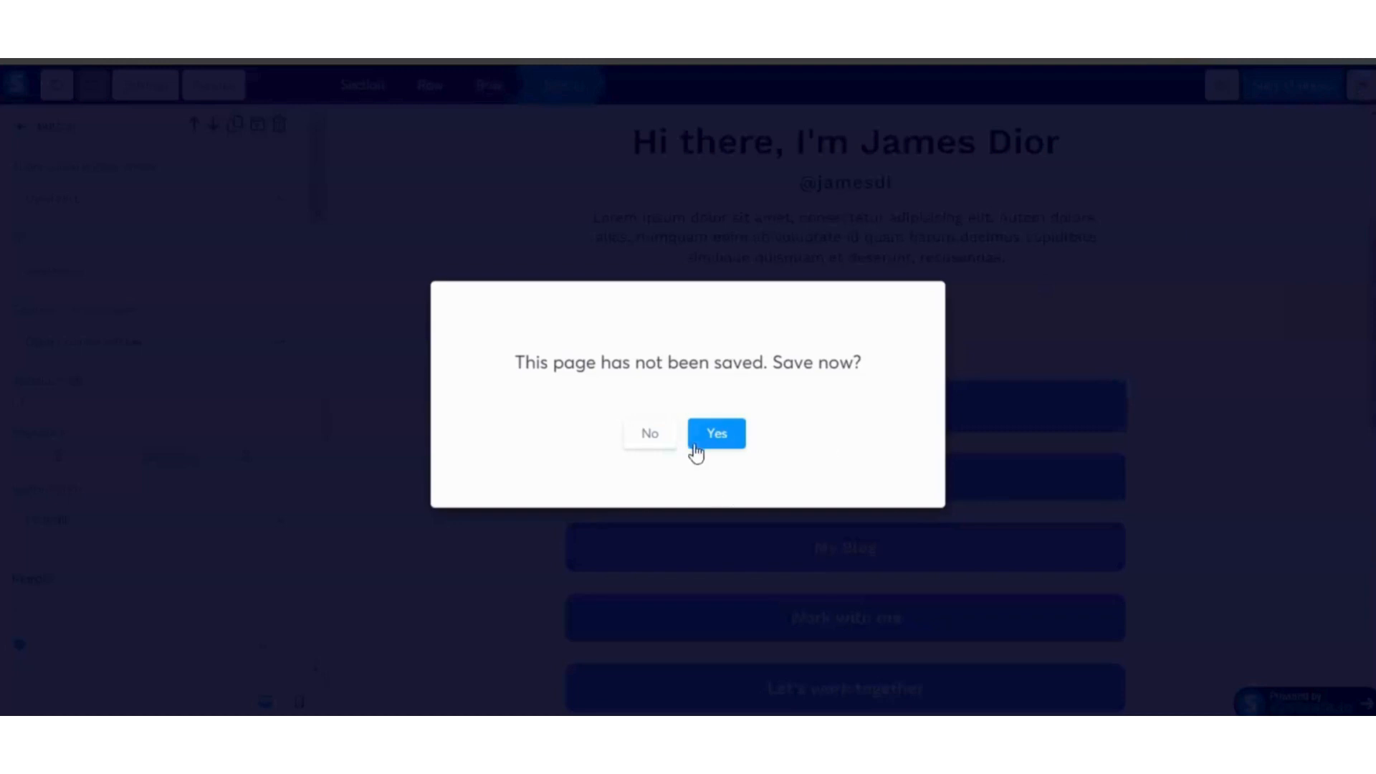
click(650, 437)
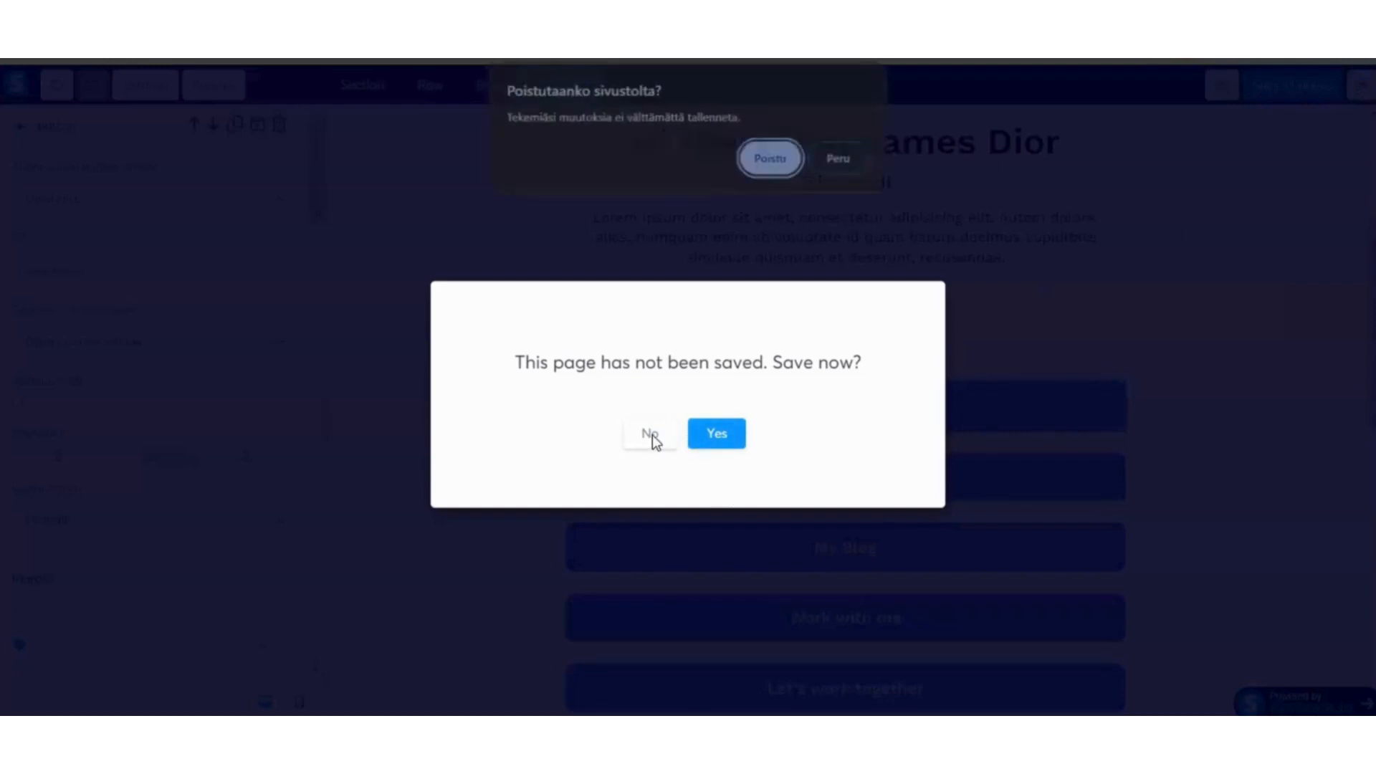
click(789, 157)
- Replace the URL path of the linkinbio step with "linkinbio"
scroll(699, 401, down, 1)
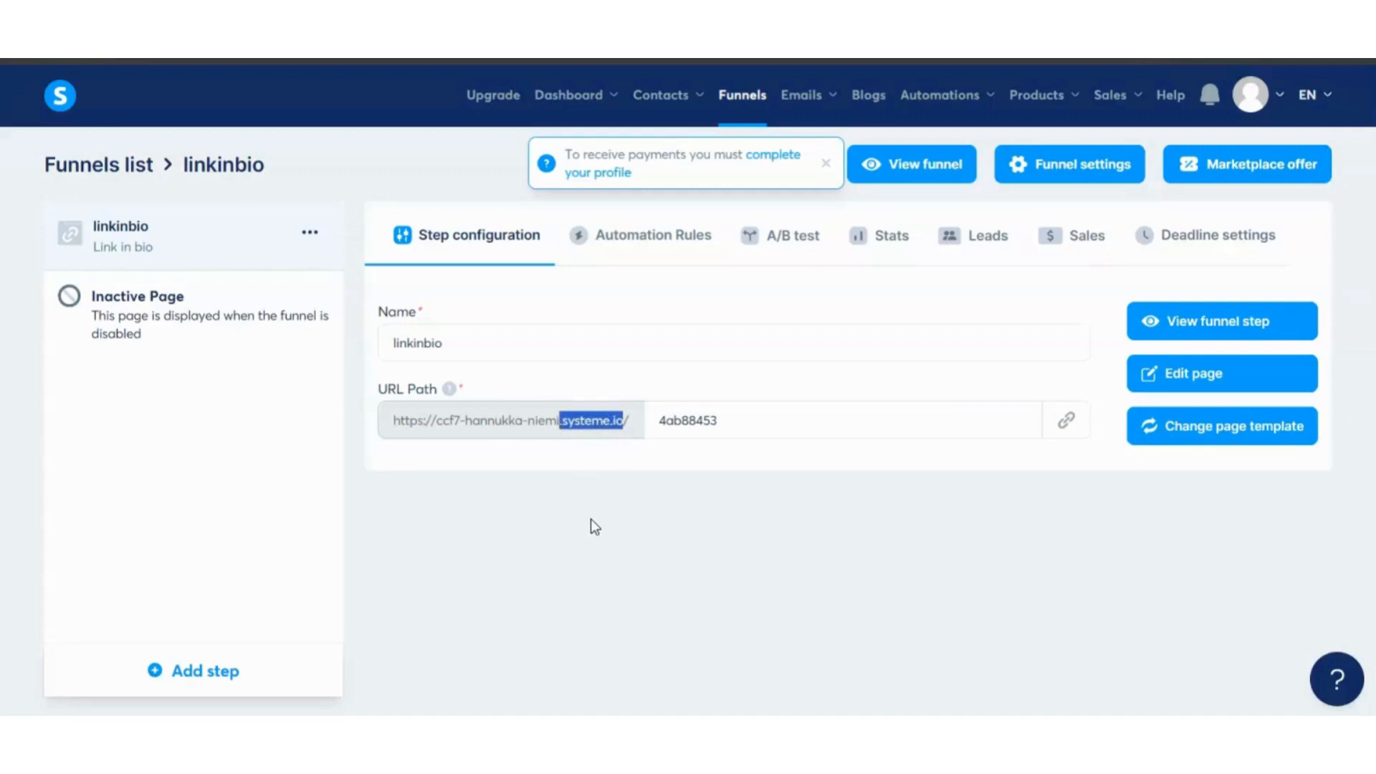
click(559, 463)
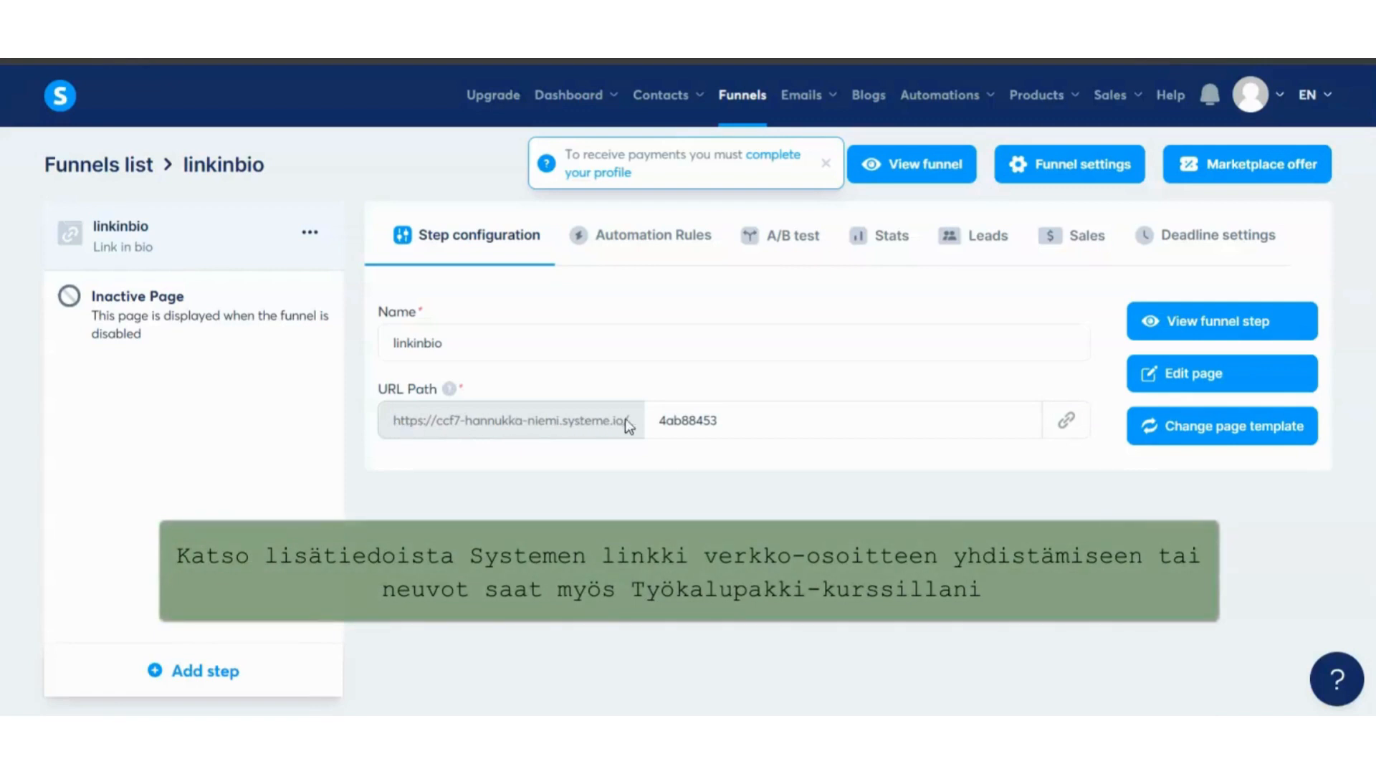
drag(659, 421, 750, 419)
text(l)
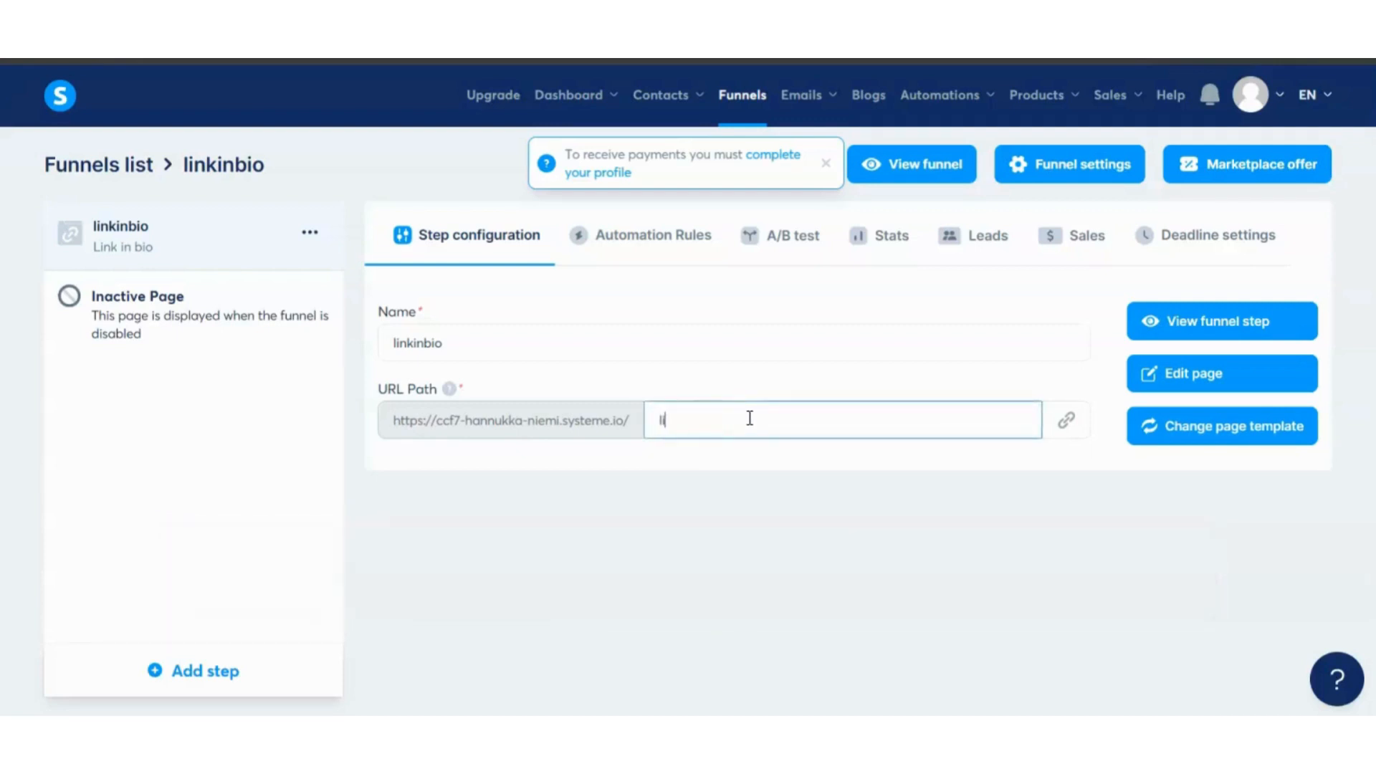
text(inkinbio)
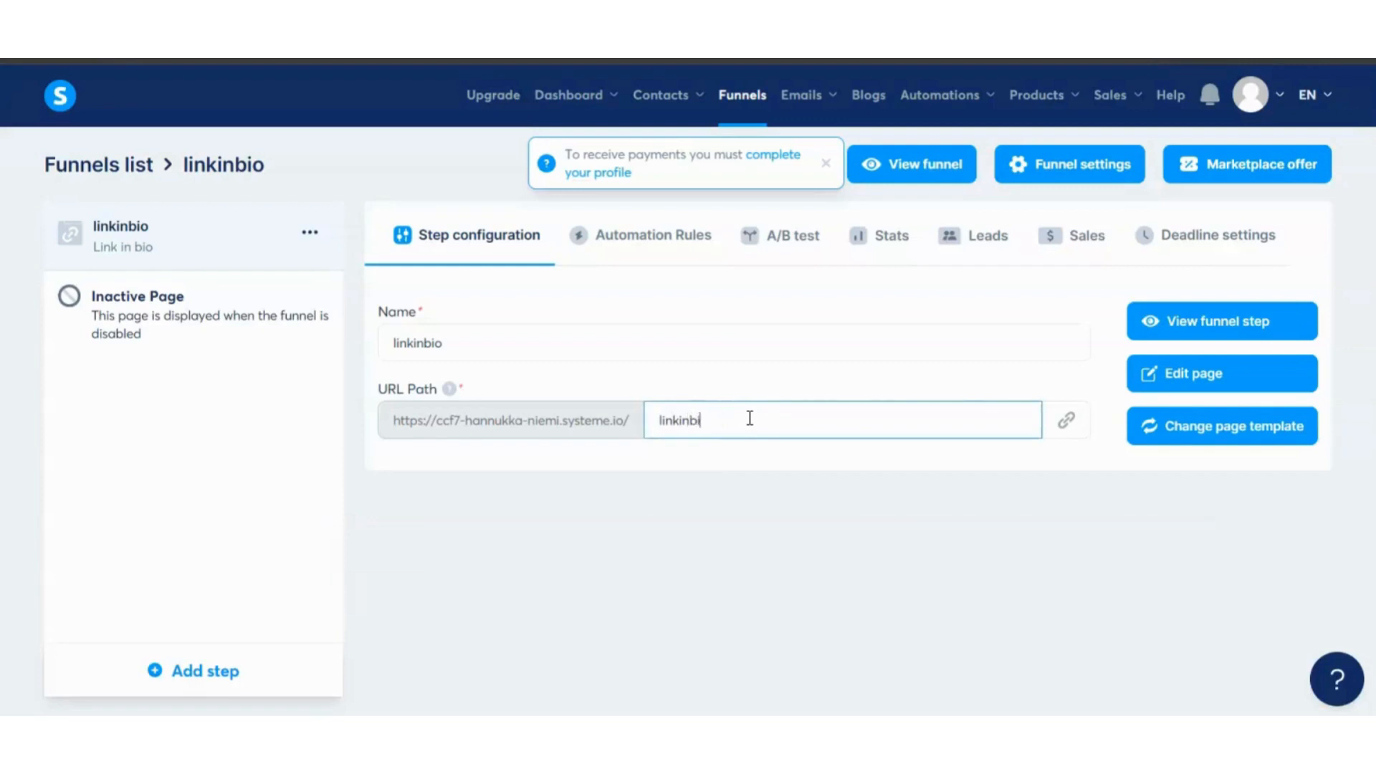